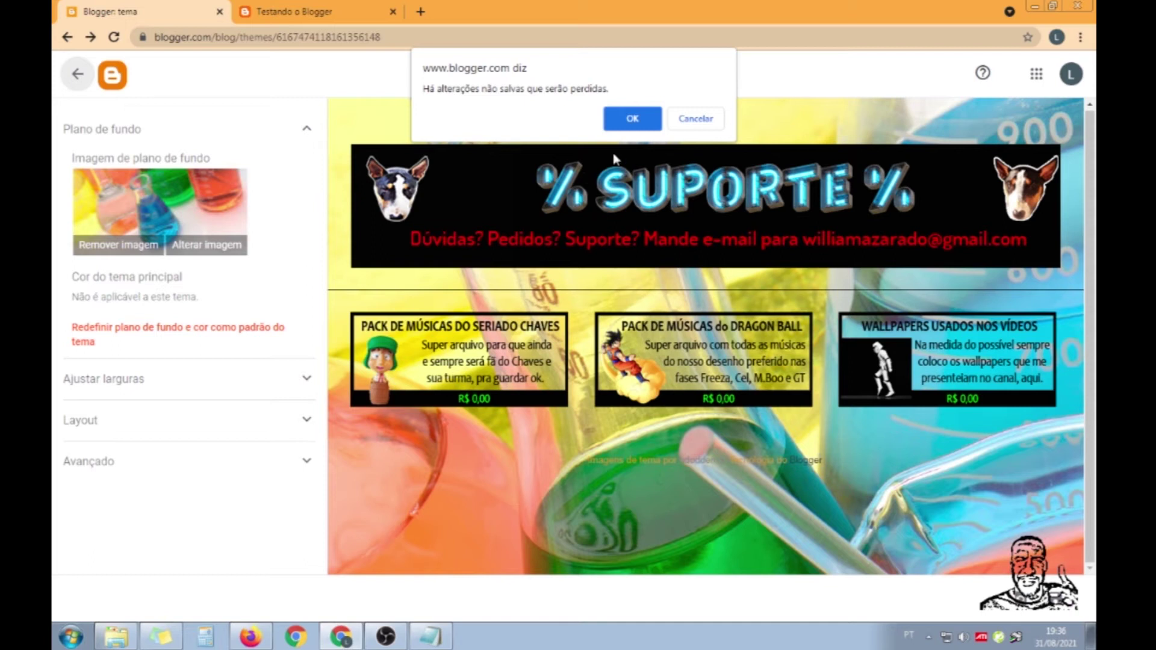
# - Discard the unsaved theme changes and open the blog's Layout page
pyautogui.click(632, 118)
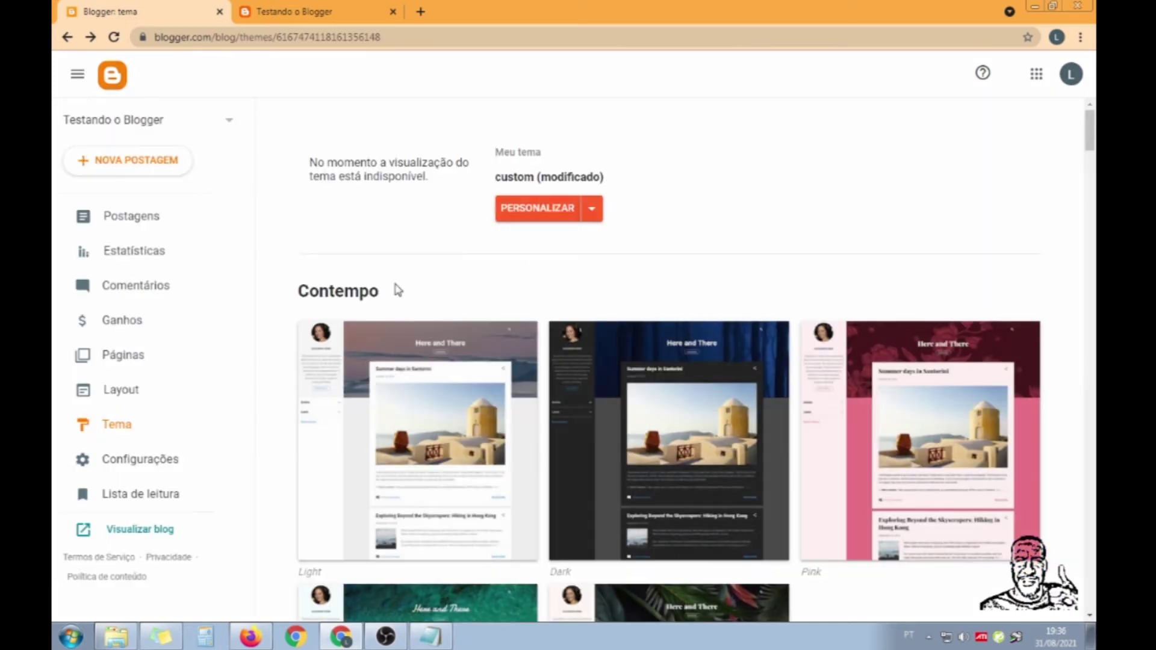
pyautogui.click(118, 393)
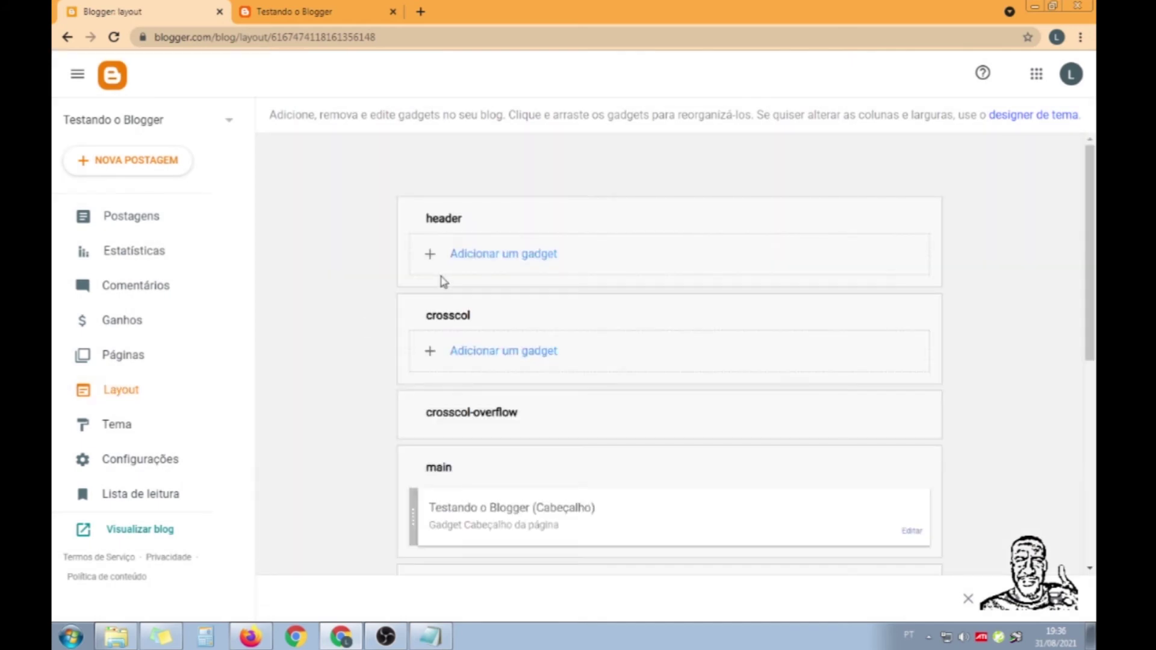
# - Compare the layout's header, main and footer sections with the published blog page
pyautogui.moveTo(1092, 258)
pyautogui.mouseDown()
pyautogui.moveTo(1091, 484)
pyautogui.moveTo(1093, 256)
pyautogui.moveTo(1093, 267)
pyautogui.mouseUp()
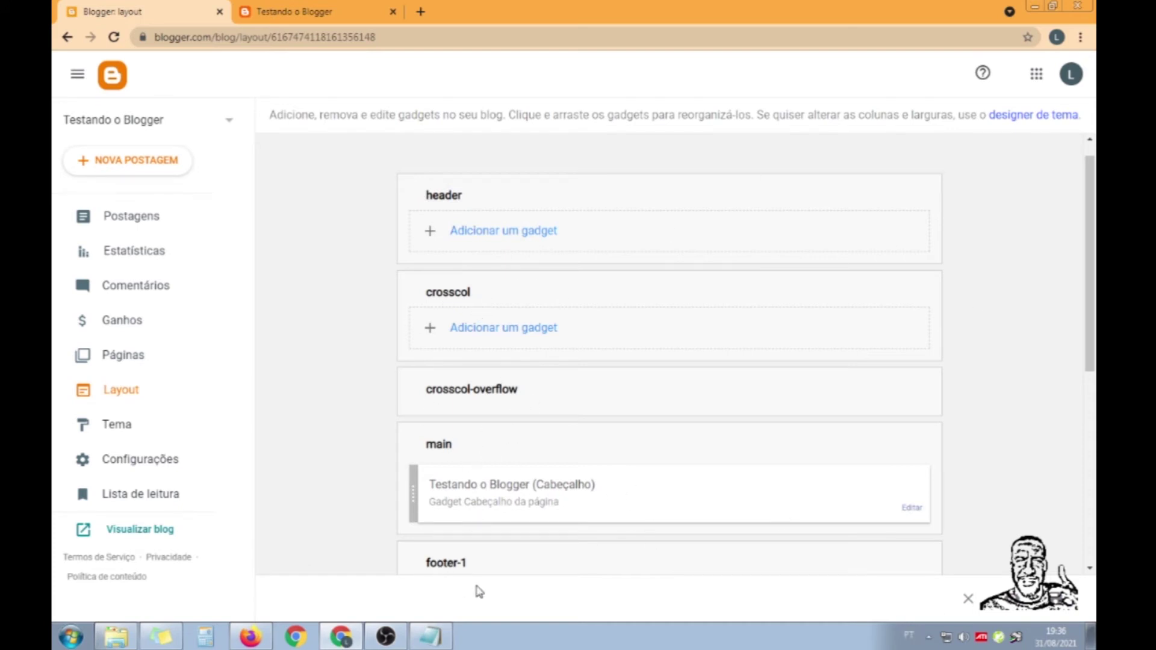
pyautogui.moveTo(1093, 304); pyautogui.dragTo(1095, 463)
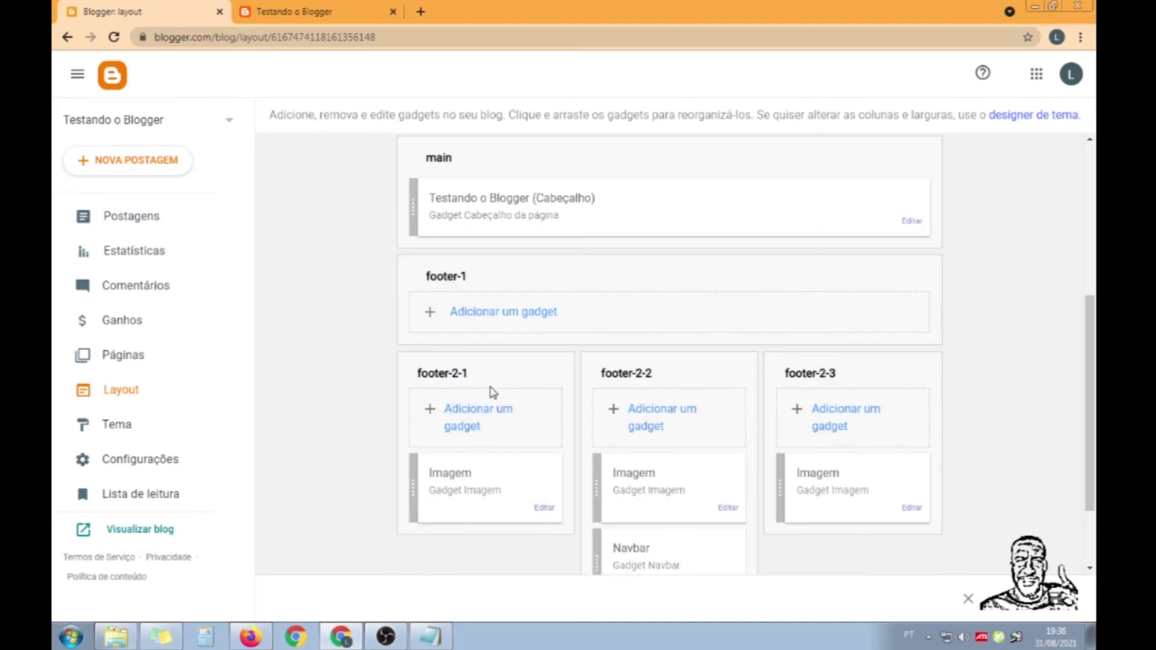
pyautogui.click(292, 11)
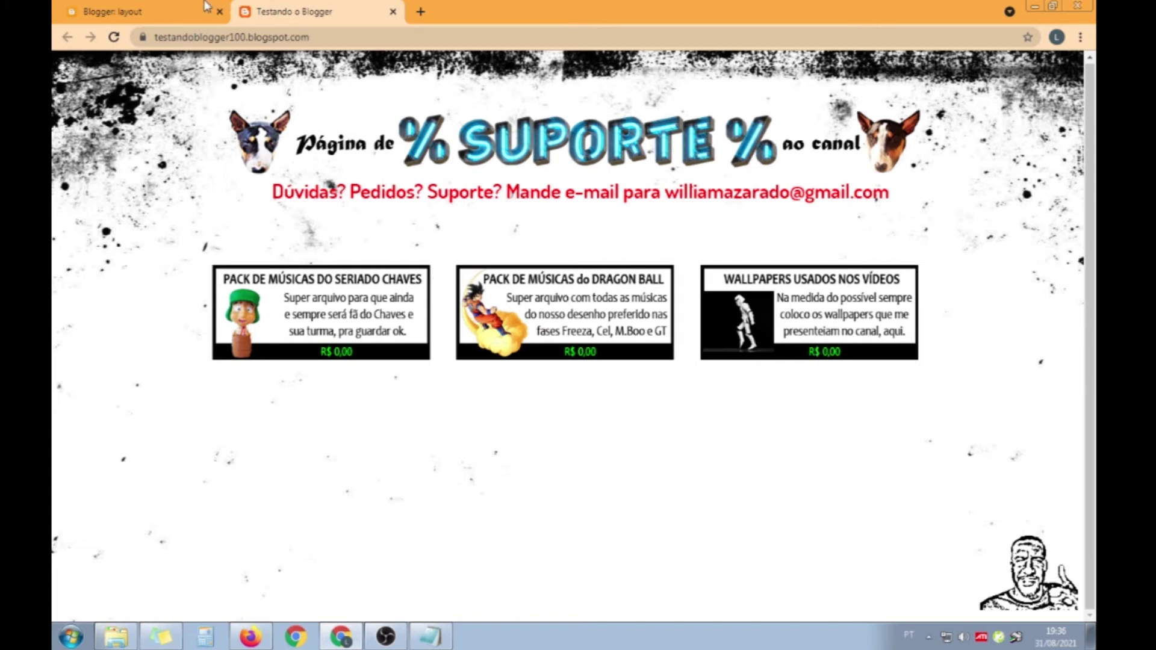
pyautogui.click(181, 12)
pyautogui.scroll(2, 507, 259)
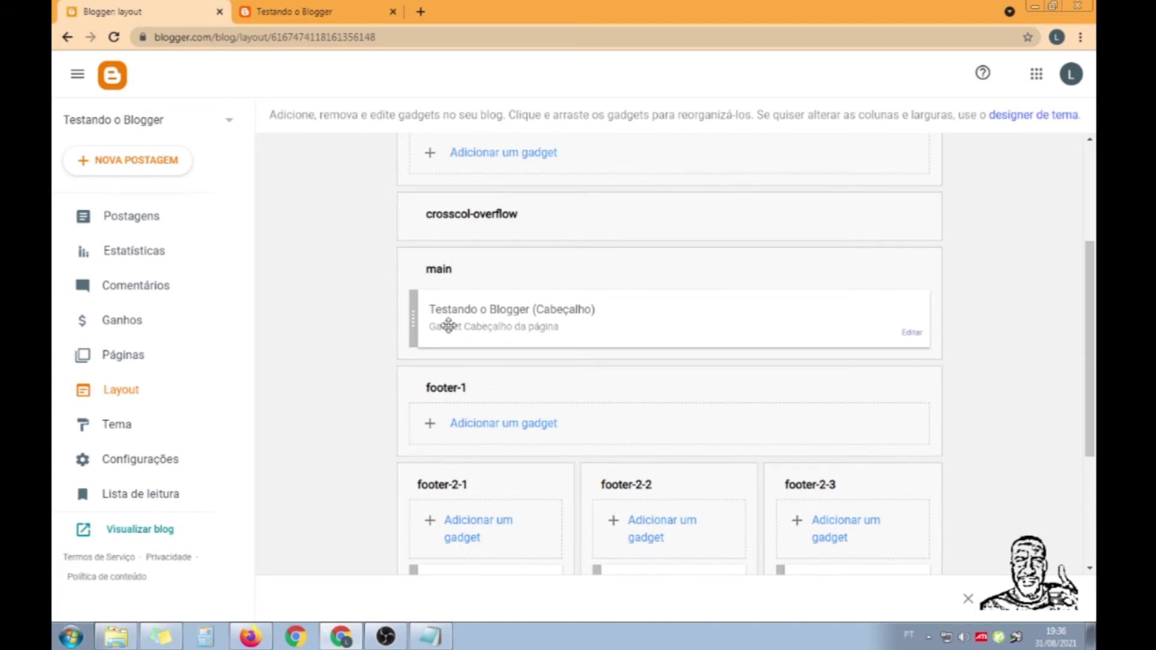
pyautogui.click(293, 7)
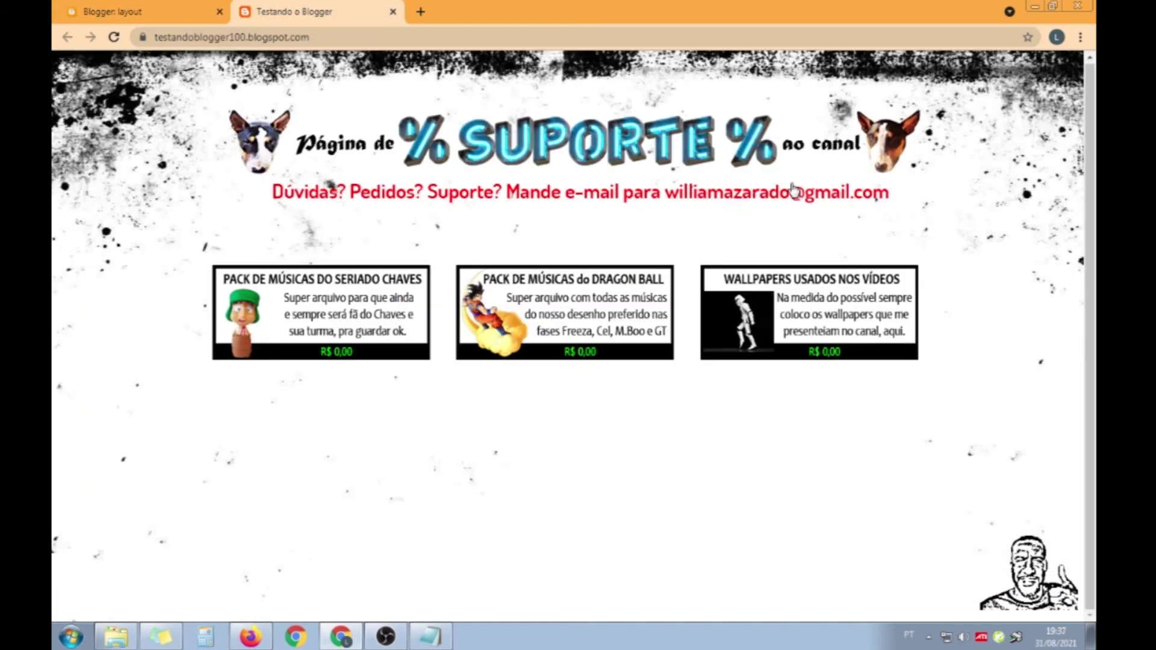
pyautogui.click(210, 8)
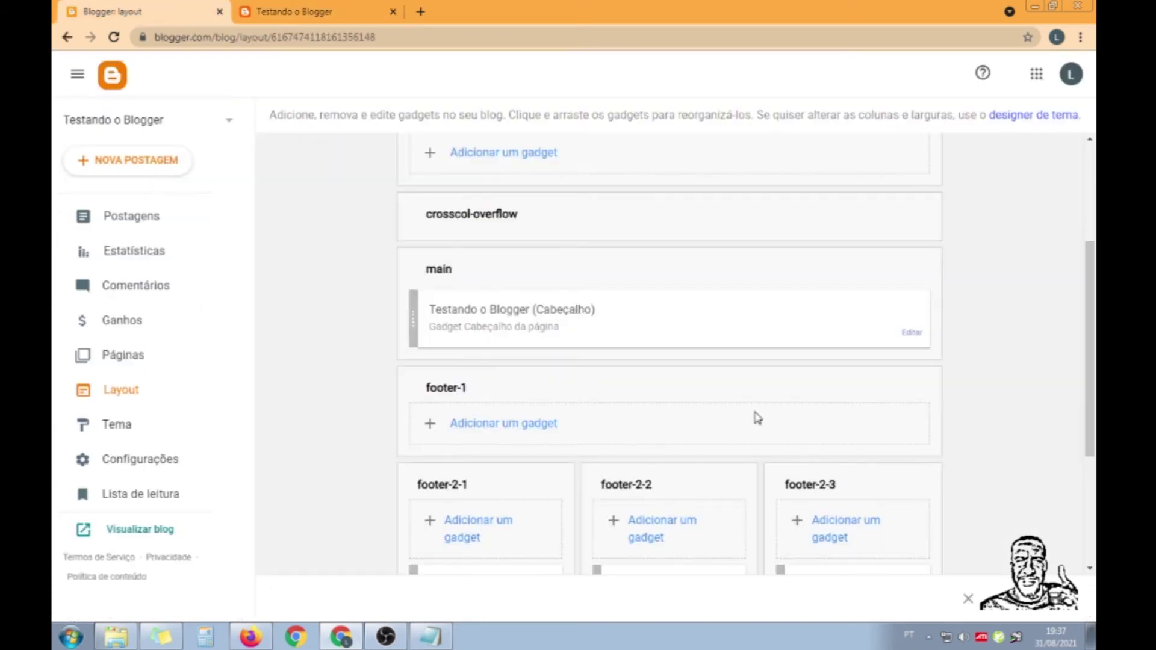
pyautogui.scroll(-1, 1095, 282)
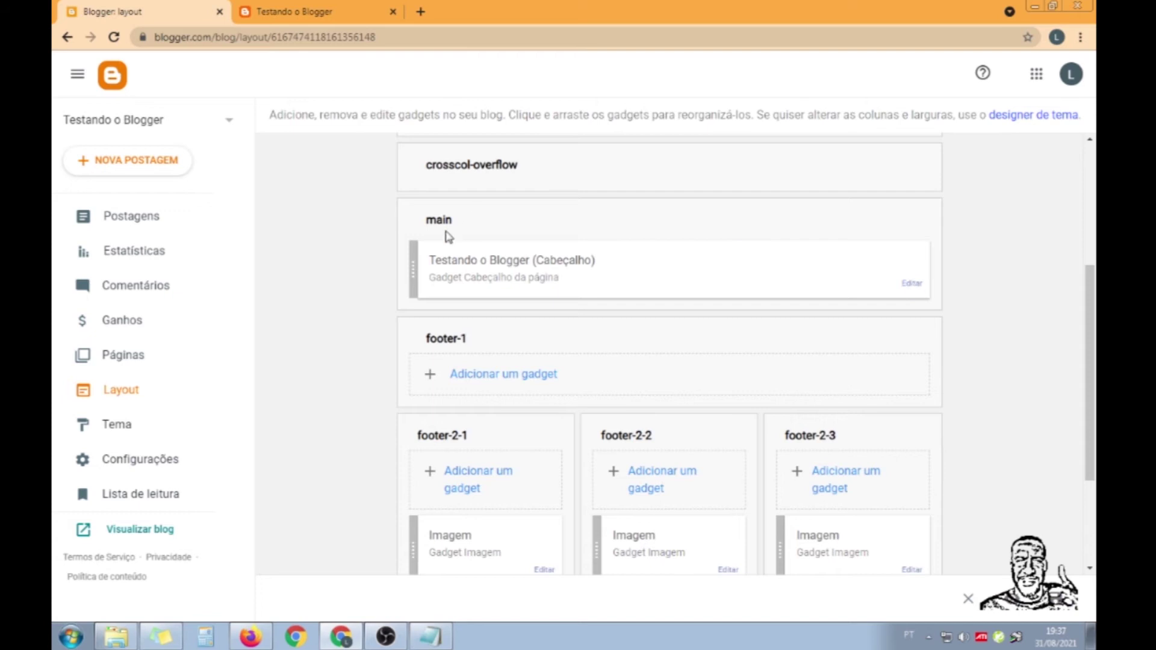
# - Open the header gadget in the main section for editing and set its image source to upload from the computer
pyautogui.click(912, 284)
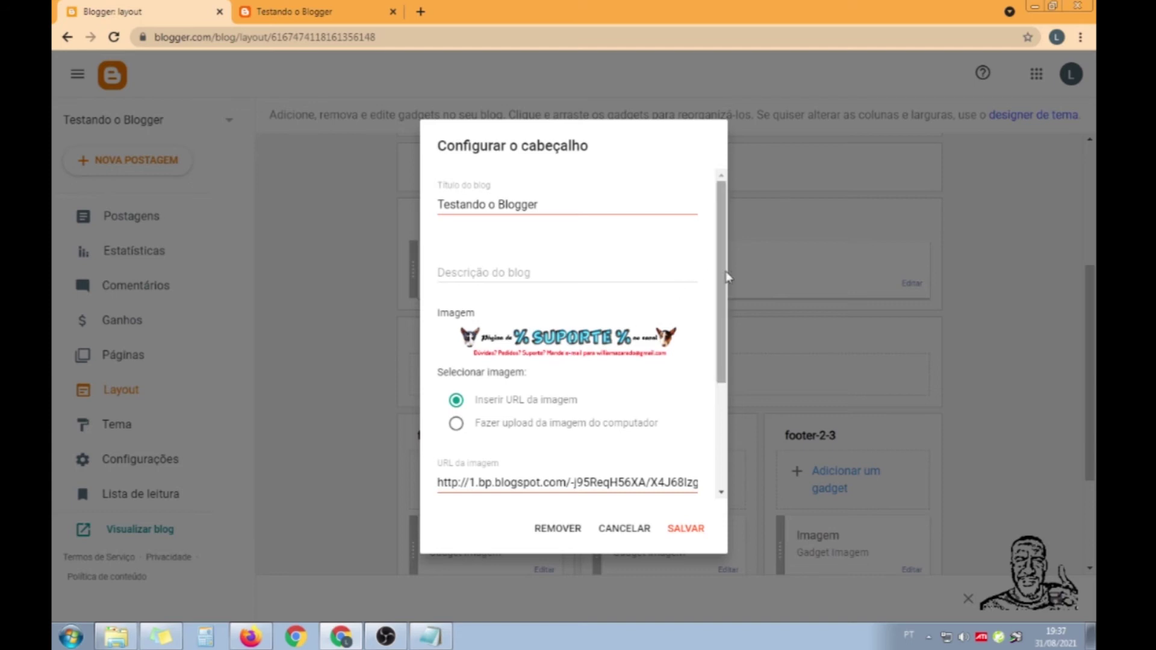
pyautogui.click(456, 424)
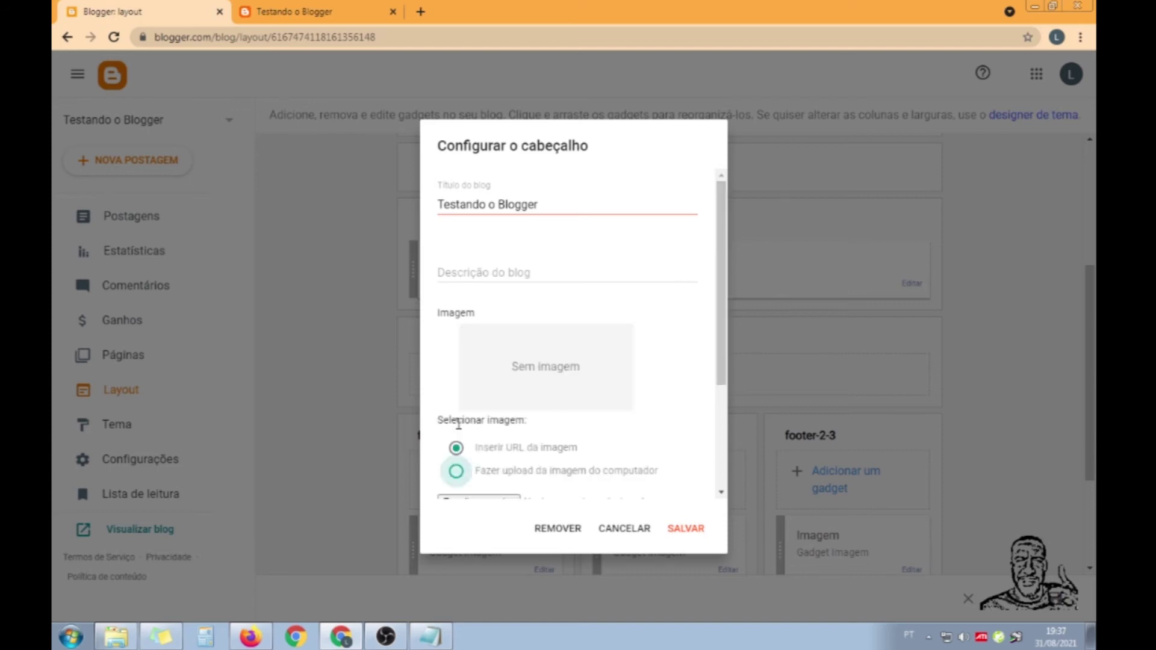
pyautogui.moveTo(721, 289); pyautogui.dragTo(730, 379)
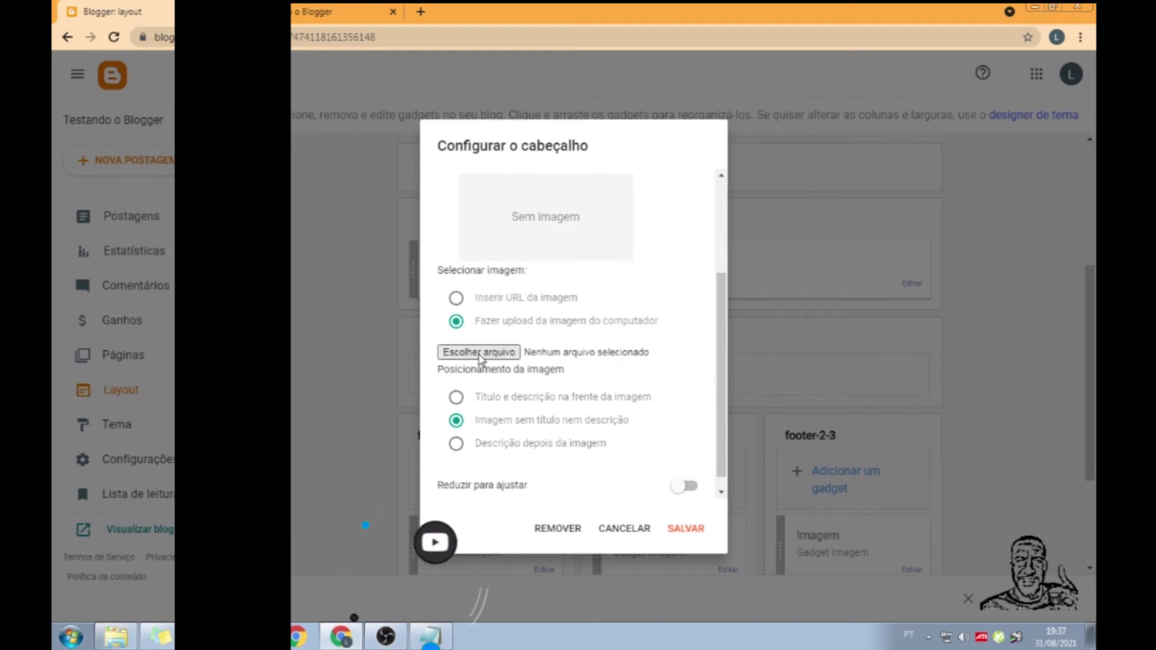
pyautogui.click(480, 353)
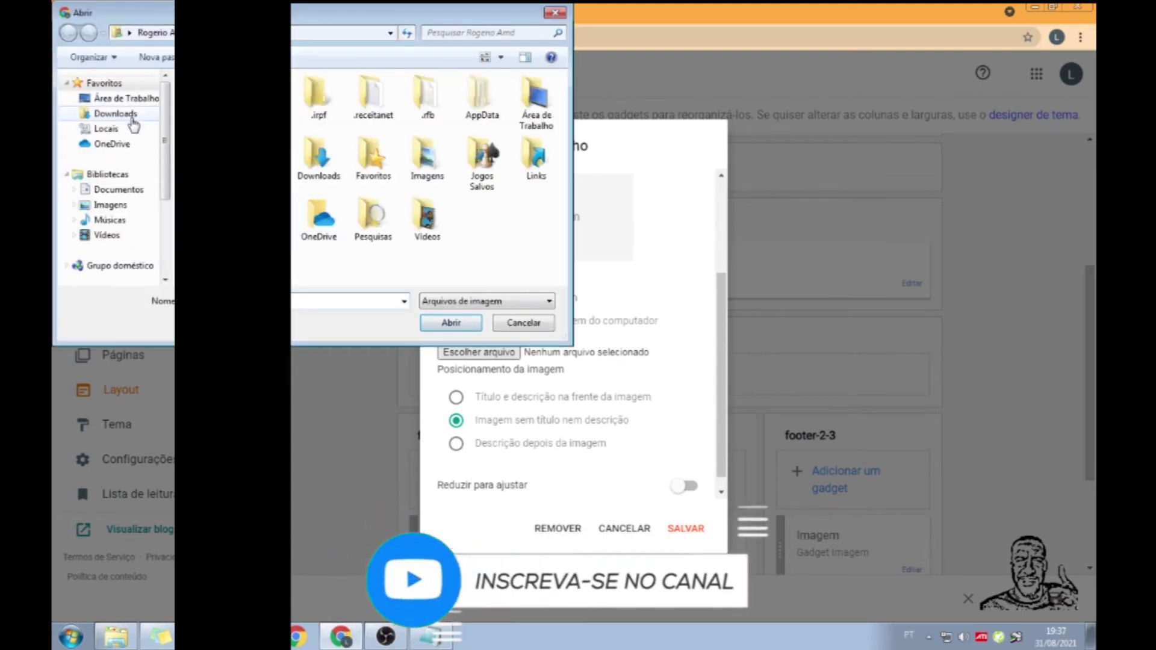
pyautogui.click(145, 100)
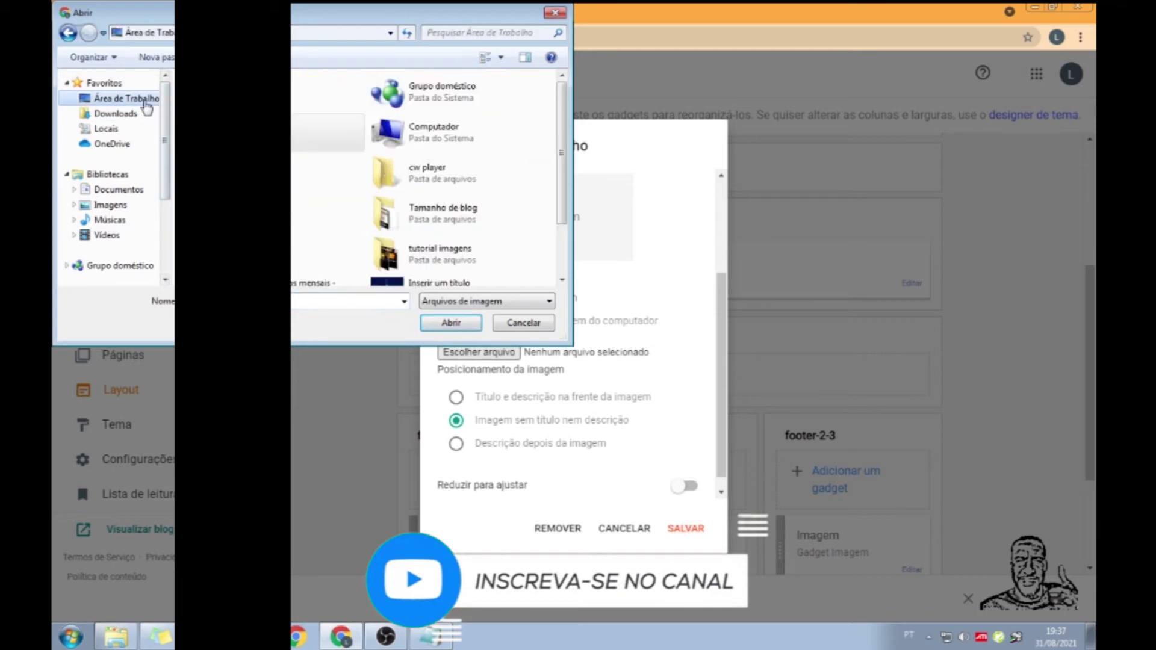
pyautogui.scroll(-2, 570, 215)
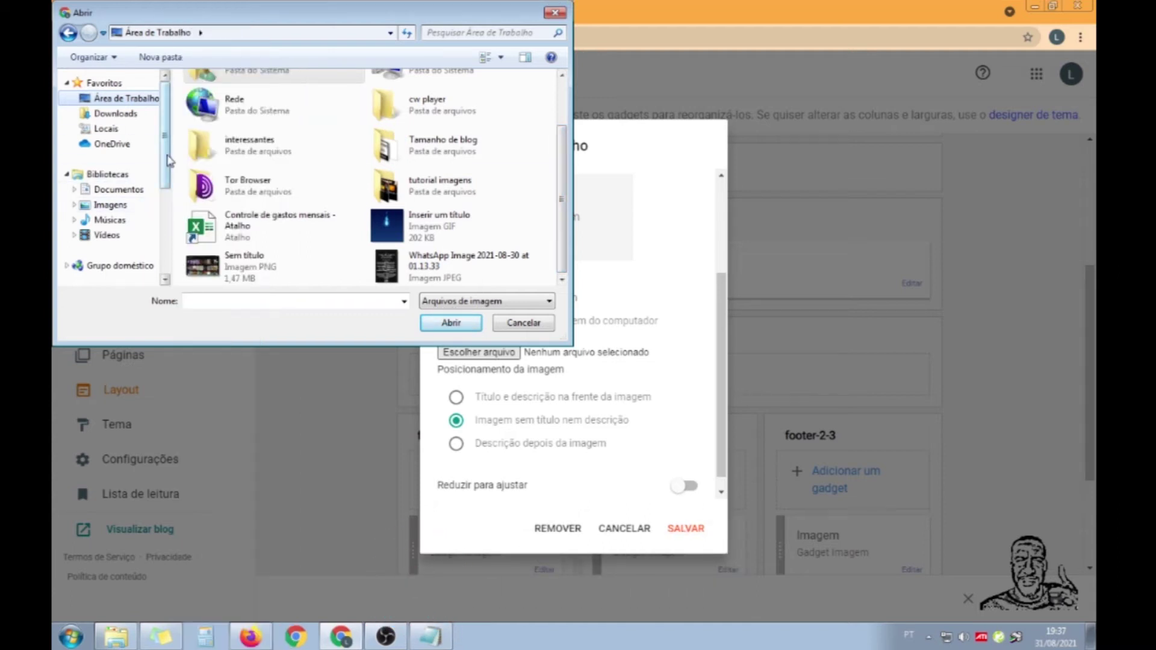
pyautogui.doubleClick(235, 146)
pyautogui.scroll(-1, 562, 123)
pyautogui.moveTo(562, 123)
pyautogui.mouseDown()
pyautogui.moveTo(565, 265)
pyautogui.moveTo(580, 113)
pyautogui.mouseUp()
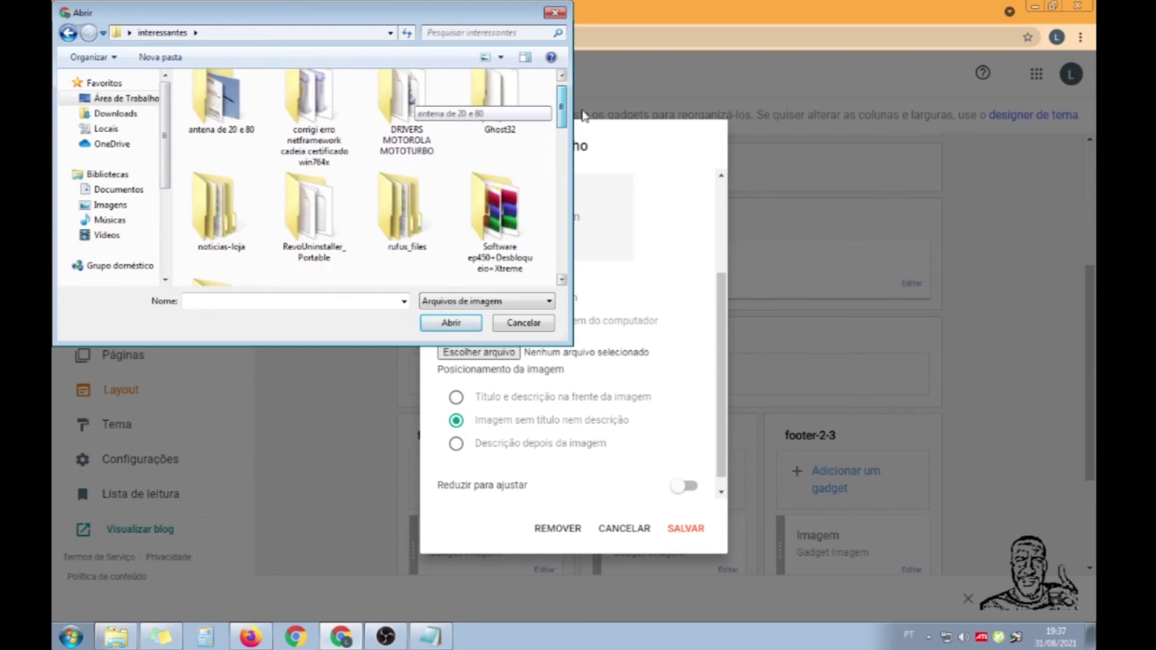
pyautogui.click(112, 115)
pyautogui.moveTo(562, 121); pyautogui.dragTo(564, 225)
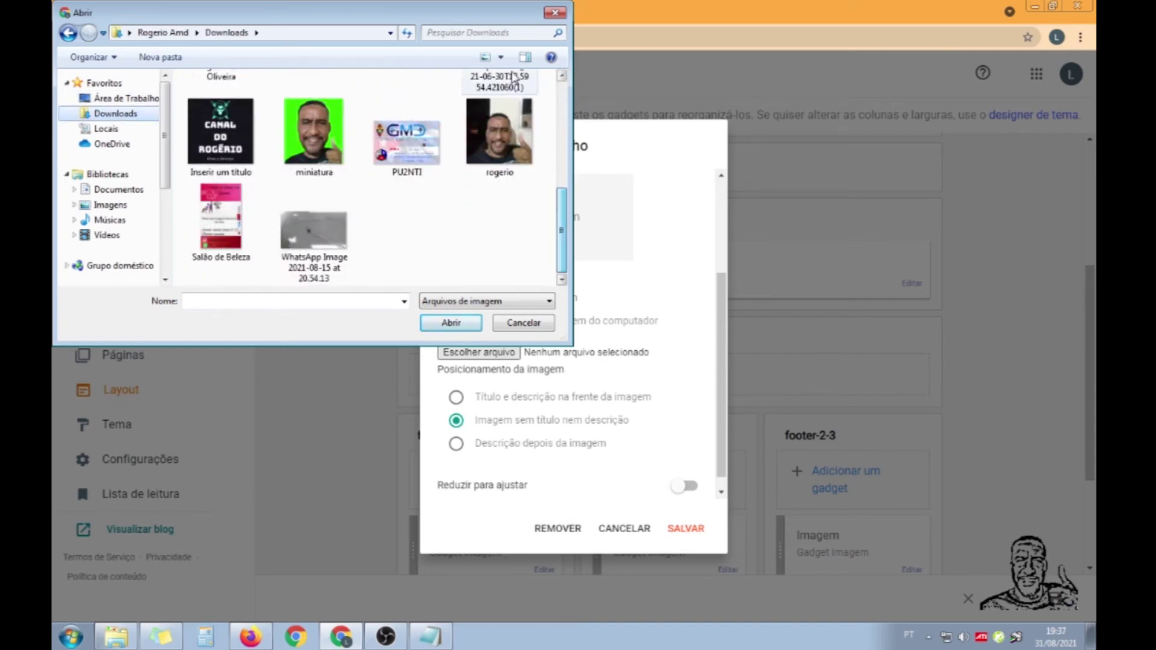
pyautogui.click(554, 12)
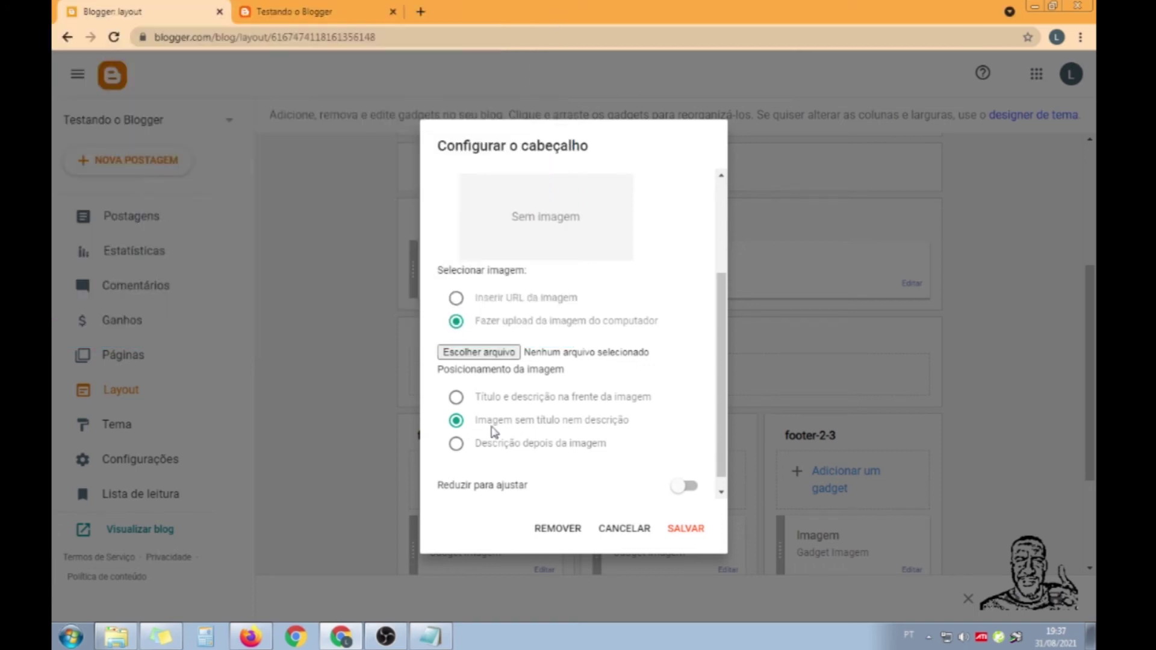
# - Save the header gadget and the layout without a header image, and check the published blog
pyautogui.click(684, 529)
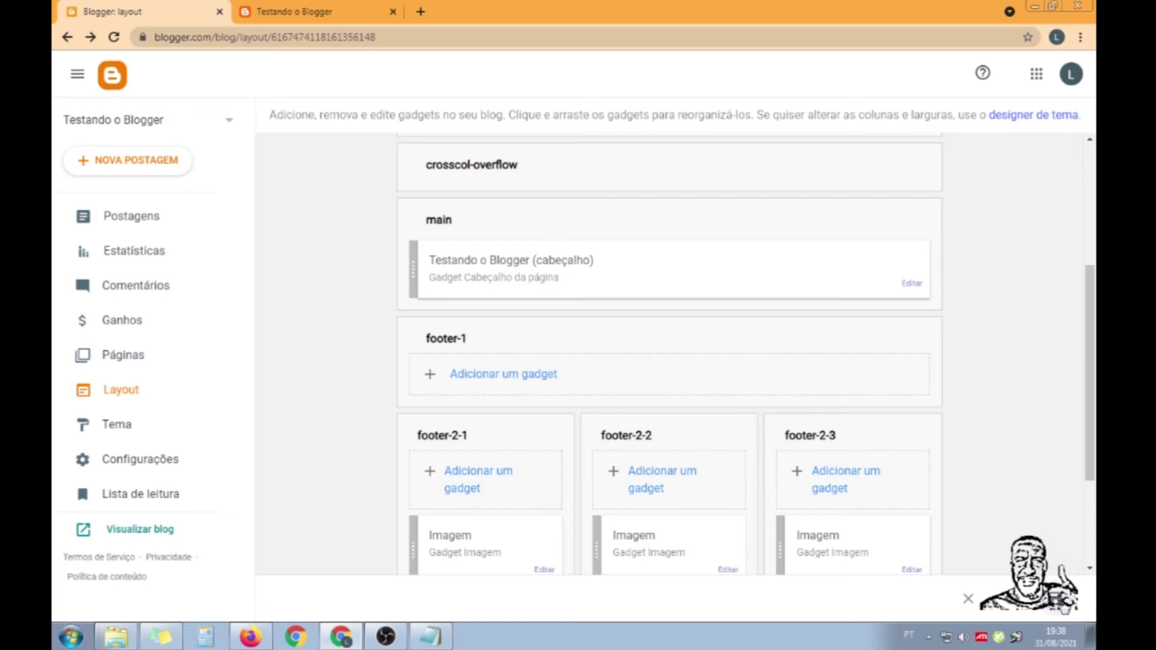
pyautogui.click(1060, 606)
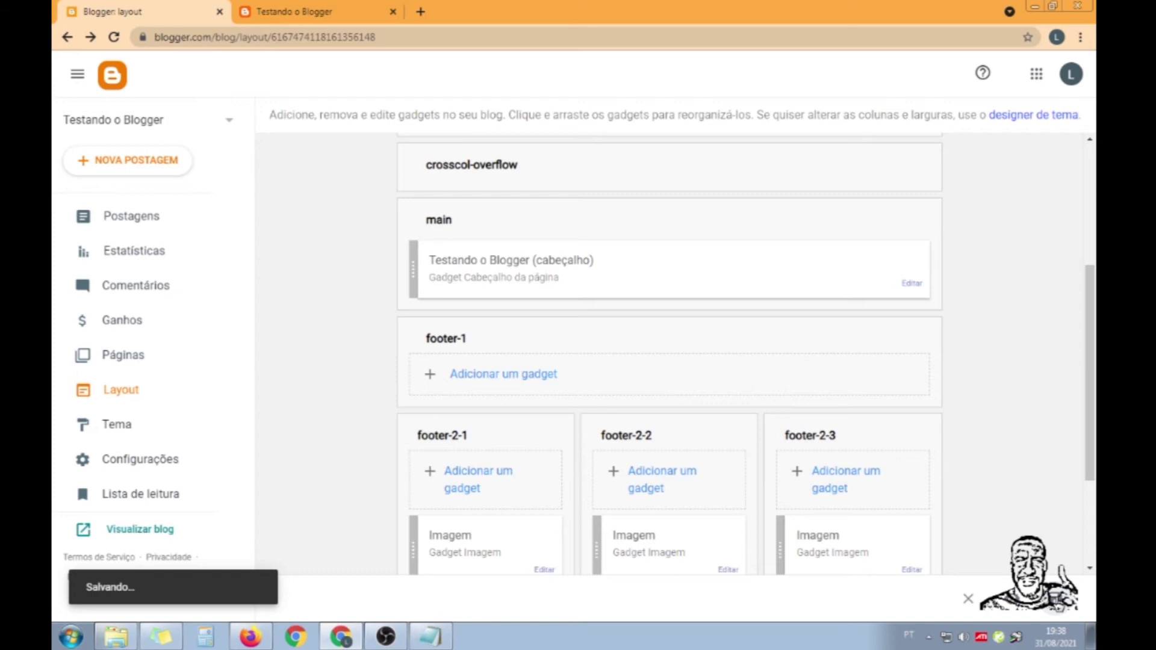
pyautogui.click(302, 11)
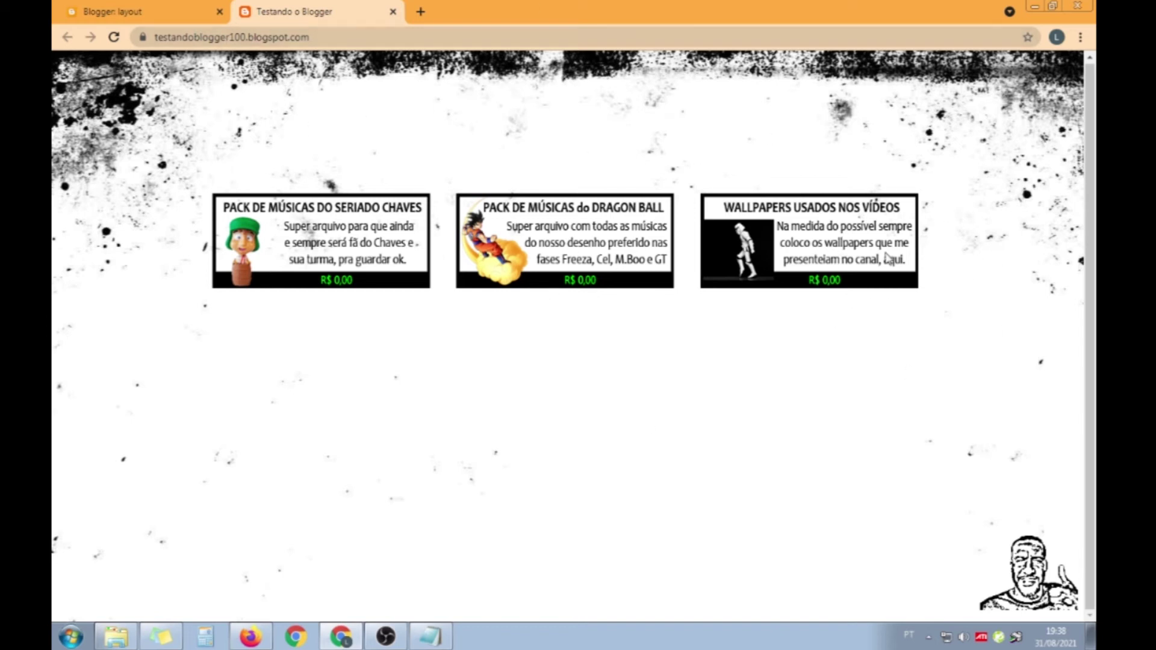
pyautogui.click(90, 11)
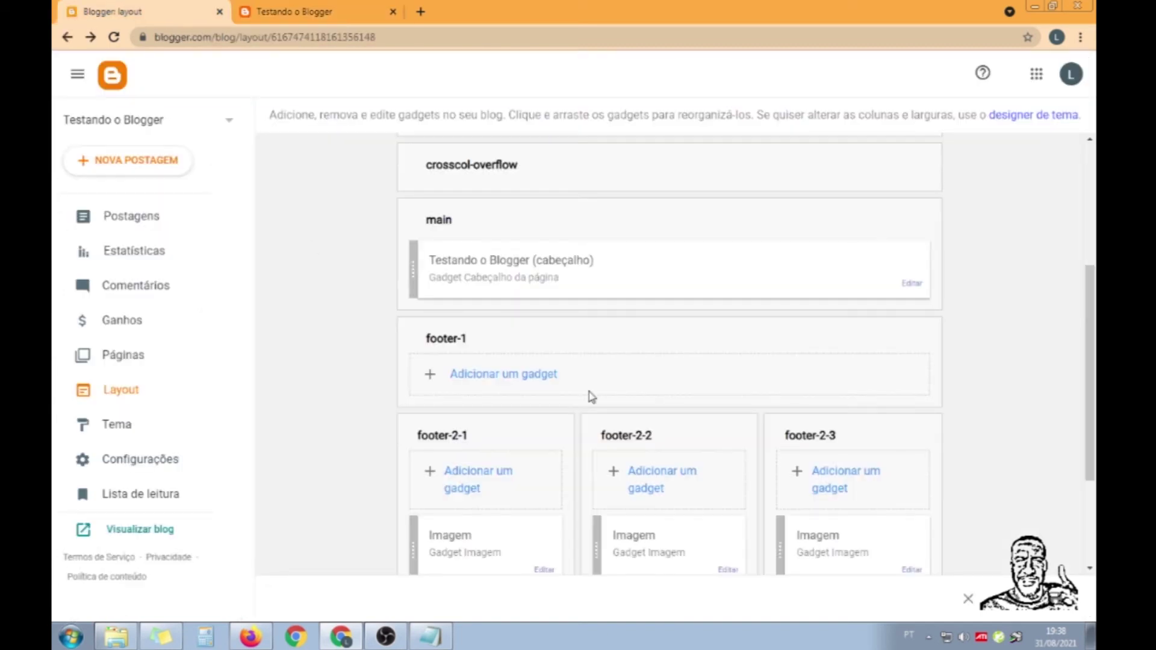
# - Try to save the footer-2-1 image gadget without an image, and remove that gadget from the layout
pyautogui.scroll(-2, 1095, 354)
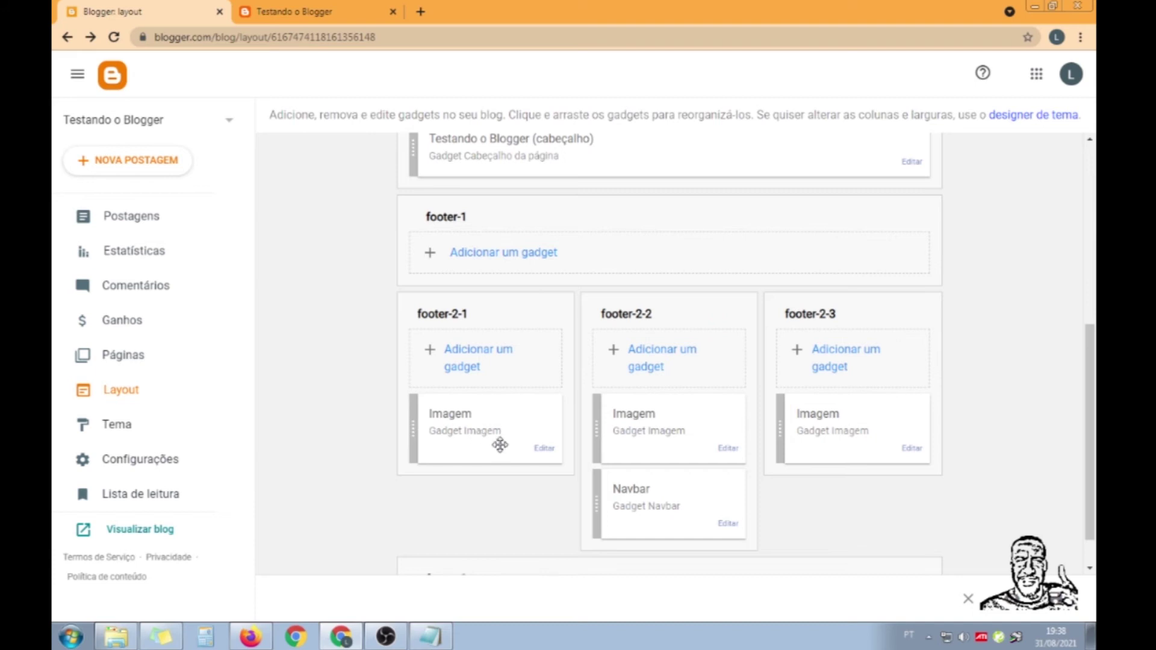
pyautogui.click(543, 449)
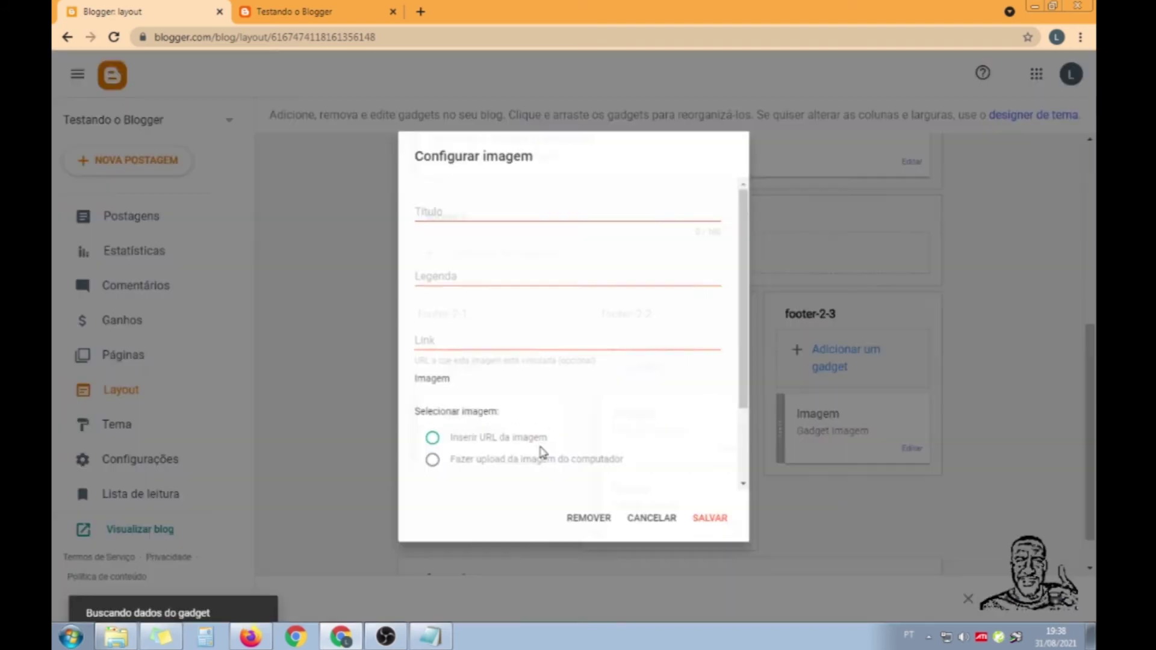
pyautogui.scroll(-2, 758, 325)
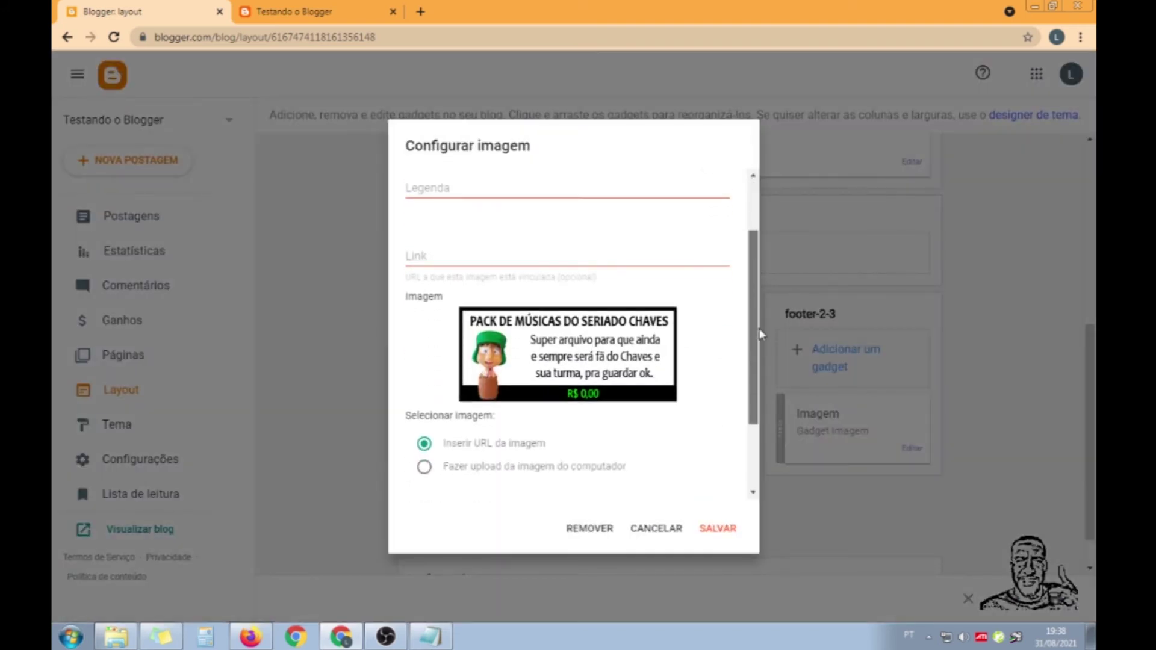
pyautogui.click(425, 410)
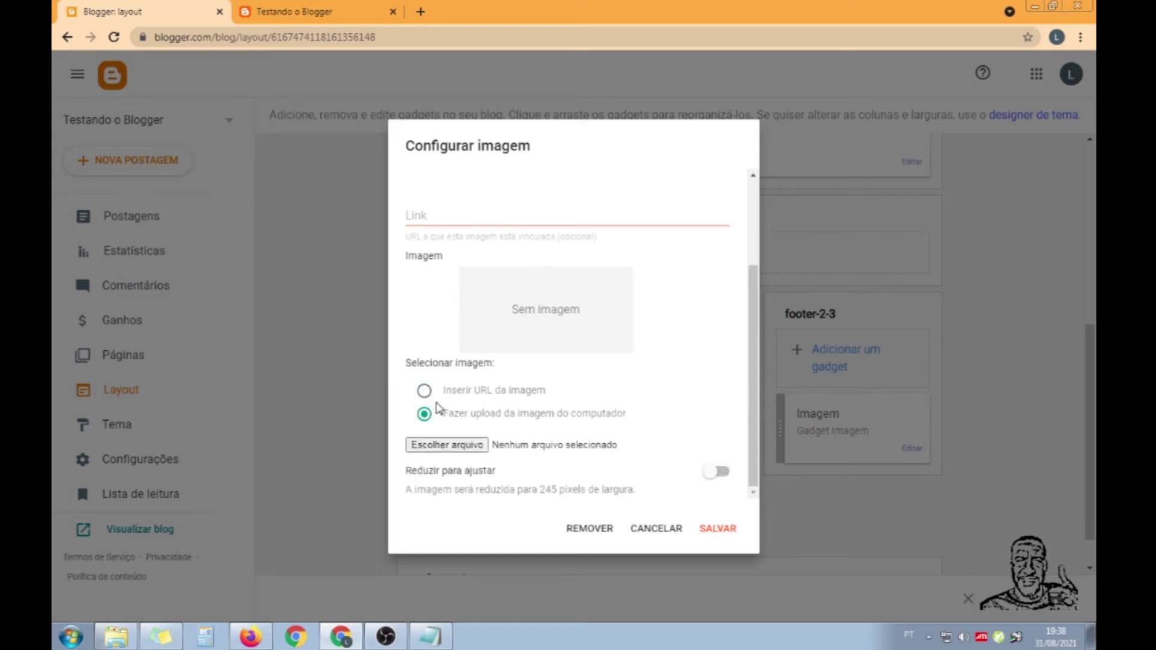
pyautogui.click(722, 529)
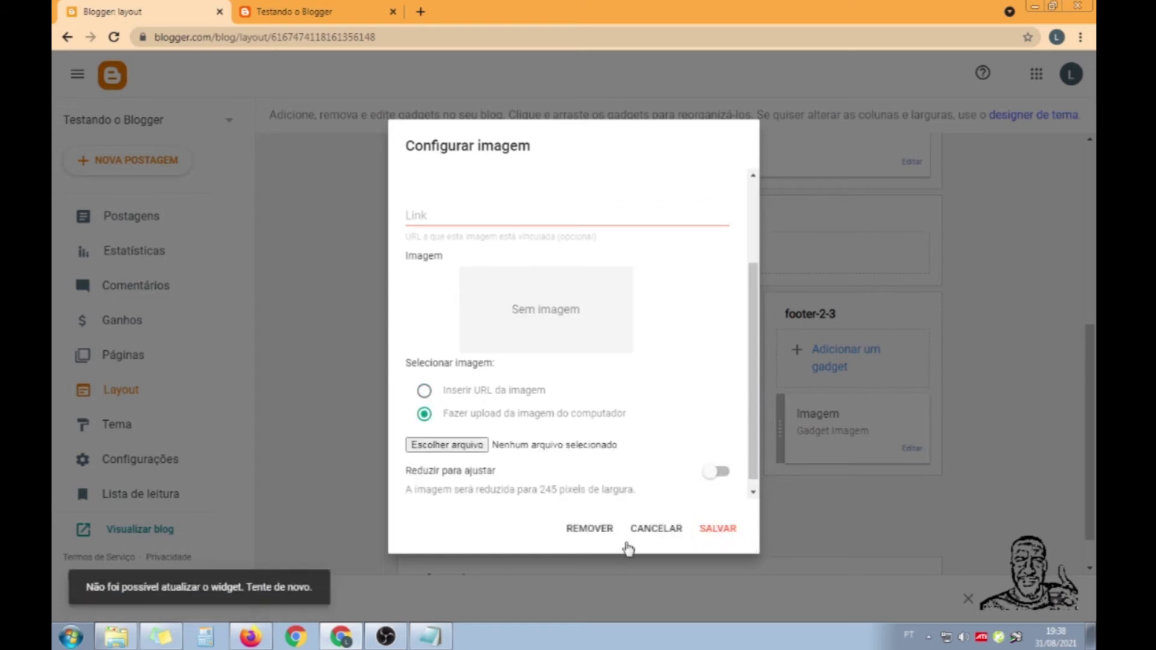
pyautogui.click(717, 532)
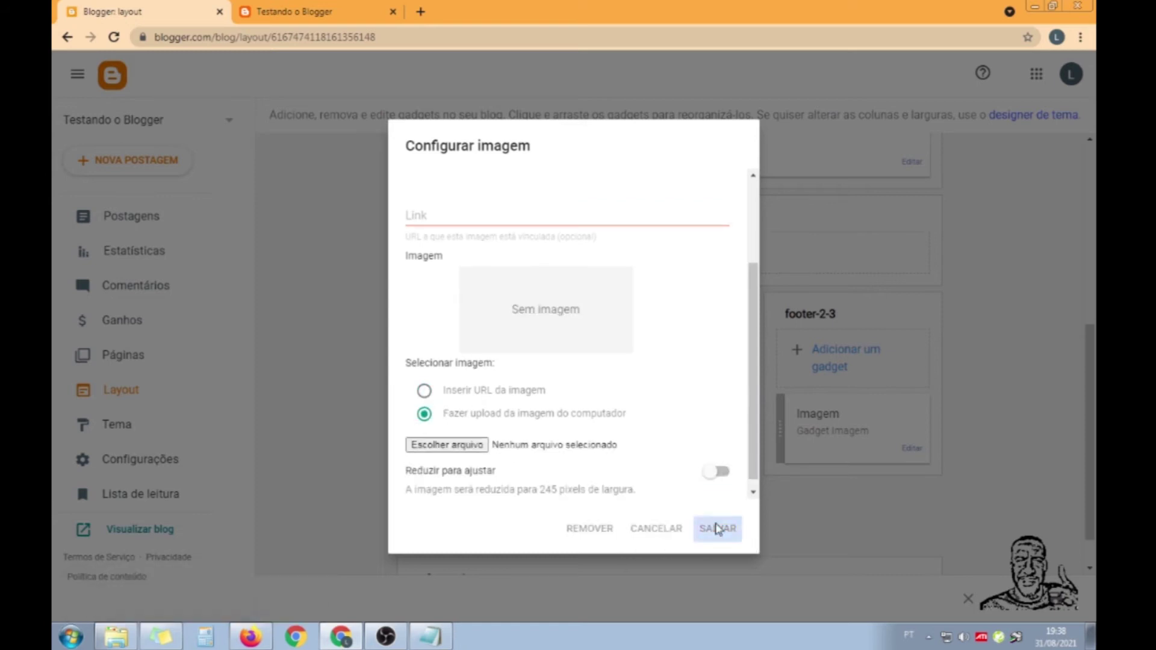
pyautogui.click(590, 528)
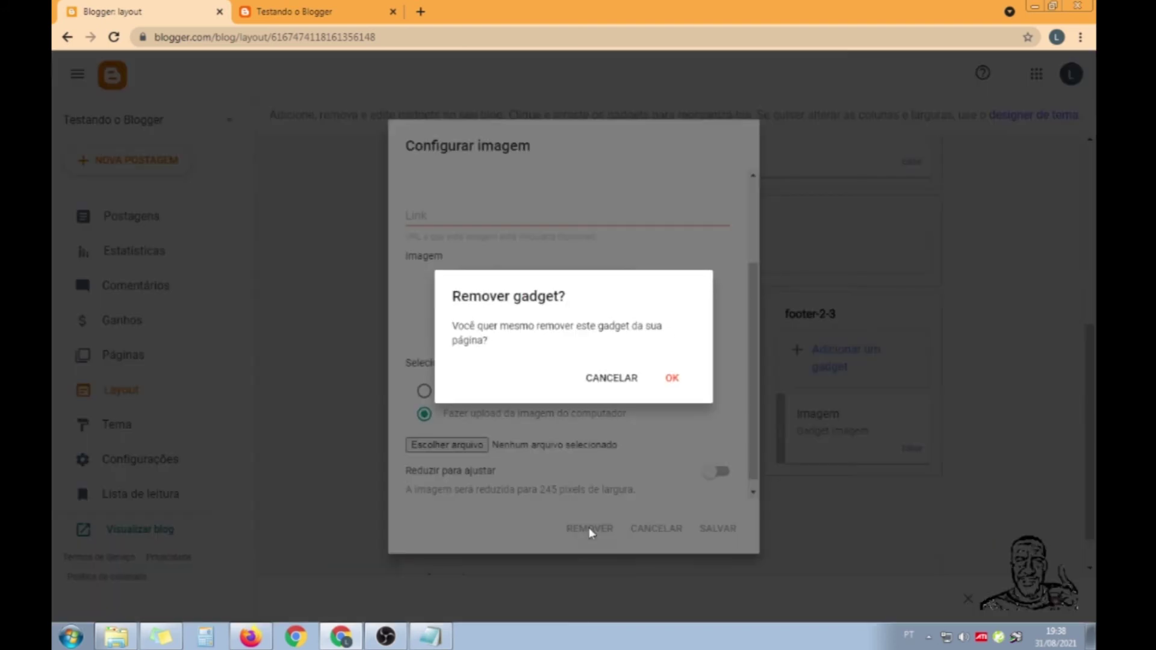
pyautogui.click(673, 380)
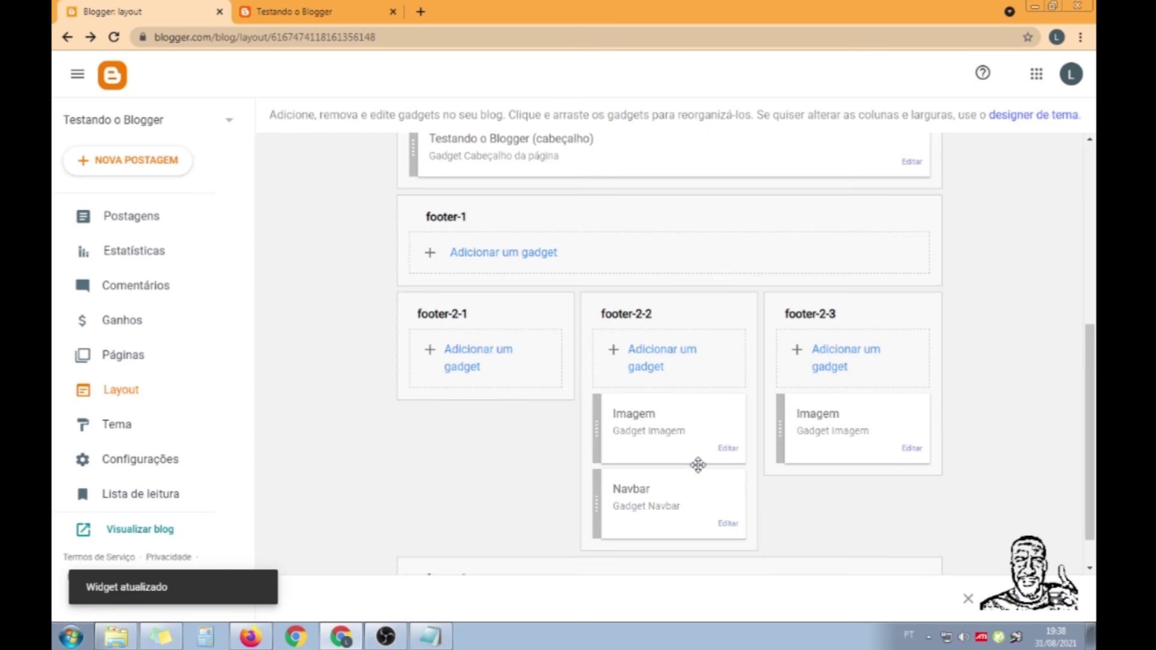
# - Remove the Dragon Ball music pack image gadget from footer-2-2
pyautogui.click(730, 452)
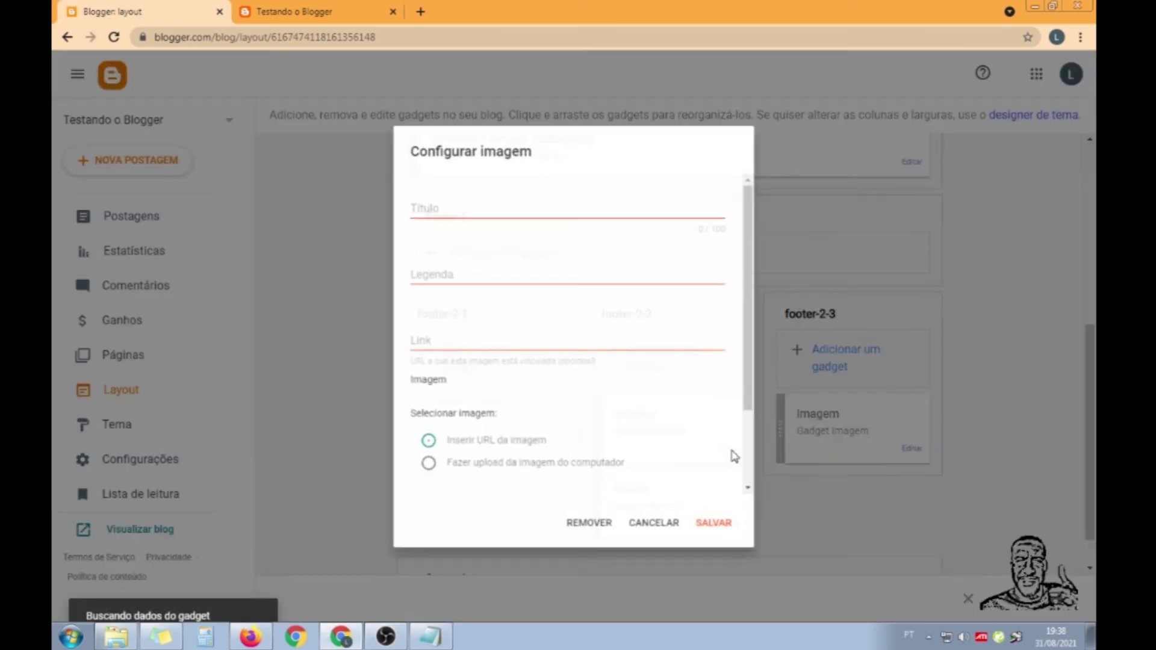
pyautogui.moveTo(756, 288); pyautogui.dragTo(769, 395)
pyautogui.click(589, 530)
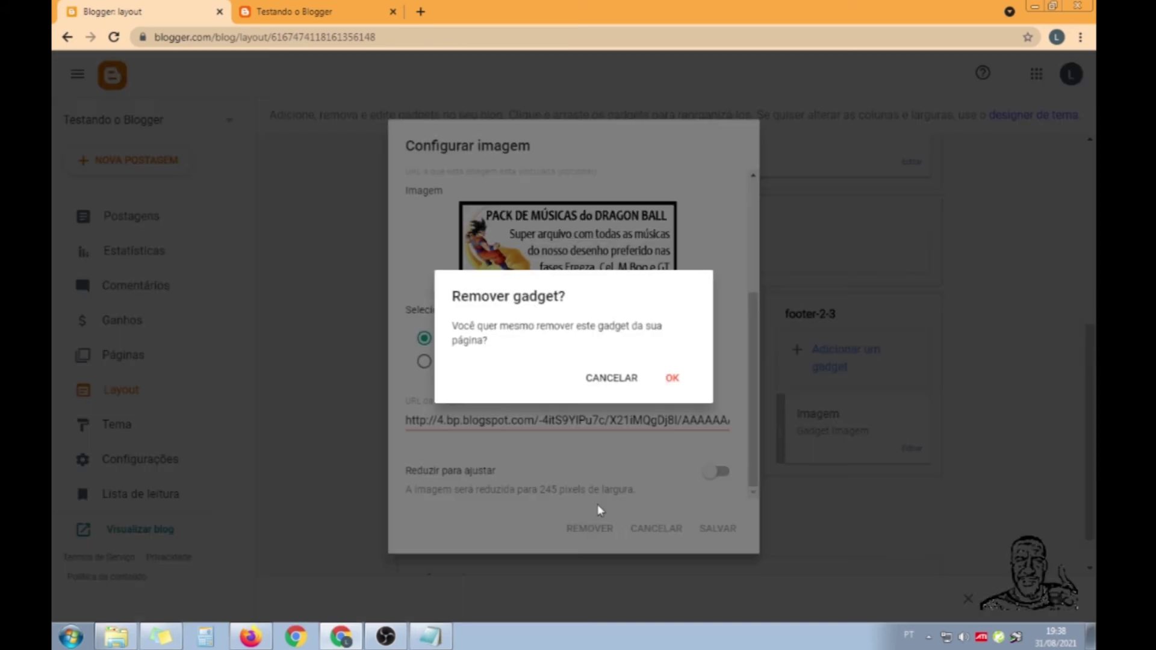
pyautogui.click(675, 380)
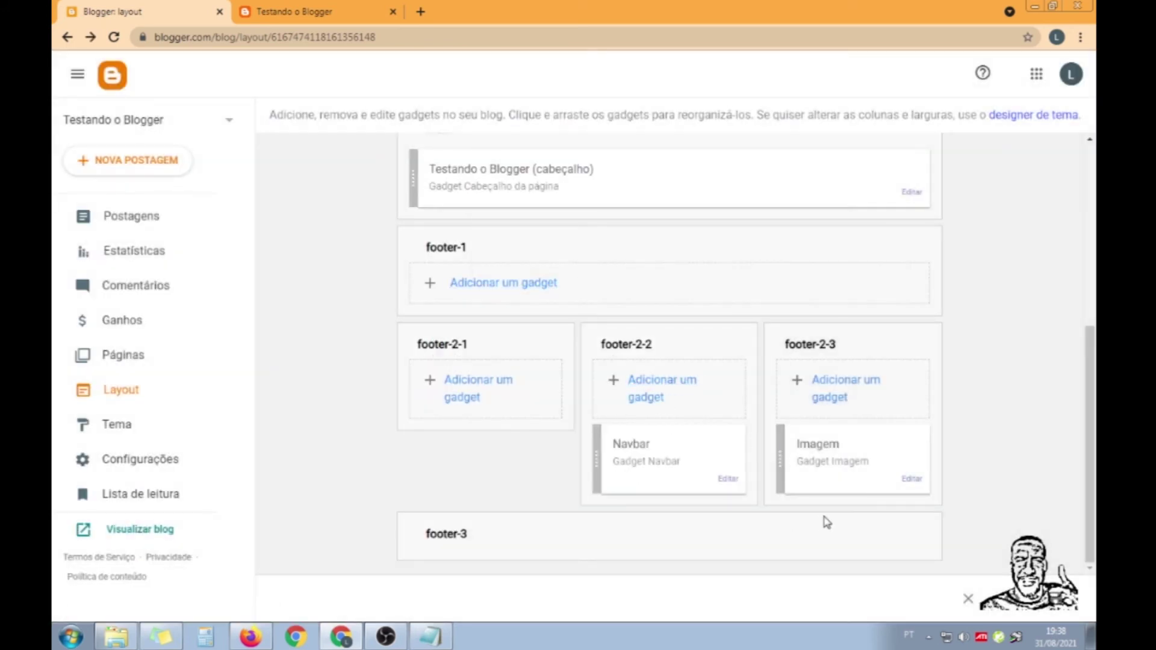
# - Remove the wallpapers image gadget from footer-2-3 and save the layout, reloading the published blog to check it
pyautogui.click(911, 479)
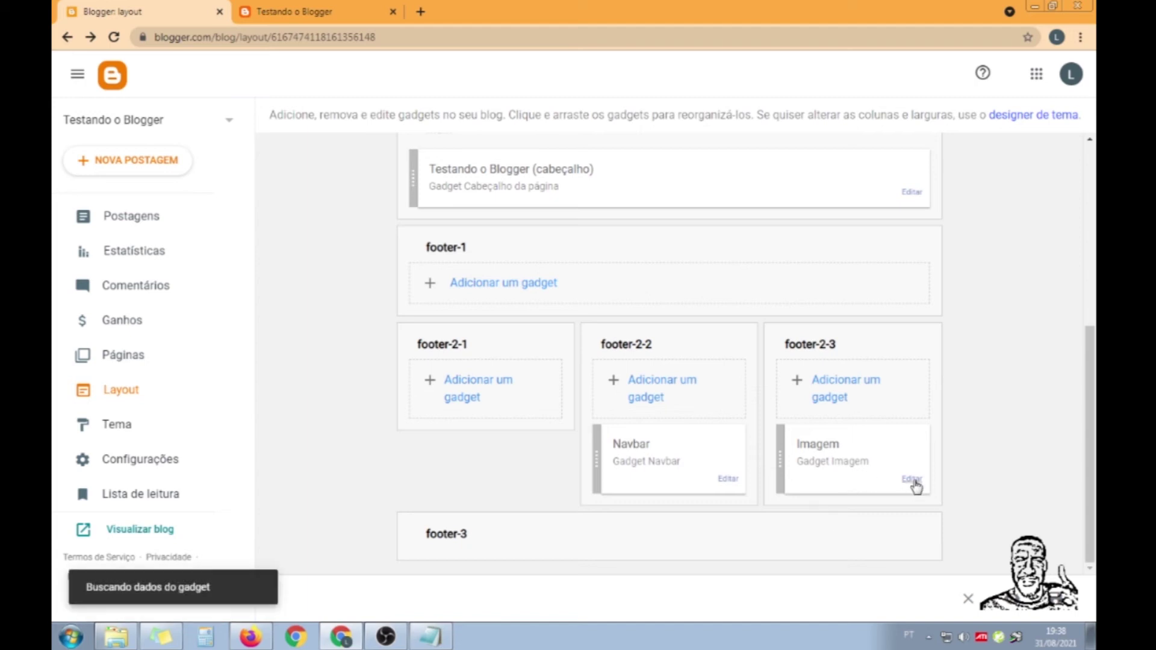
pyautogui.click(604, 532)
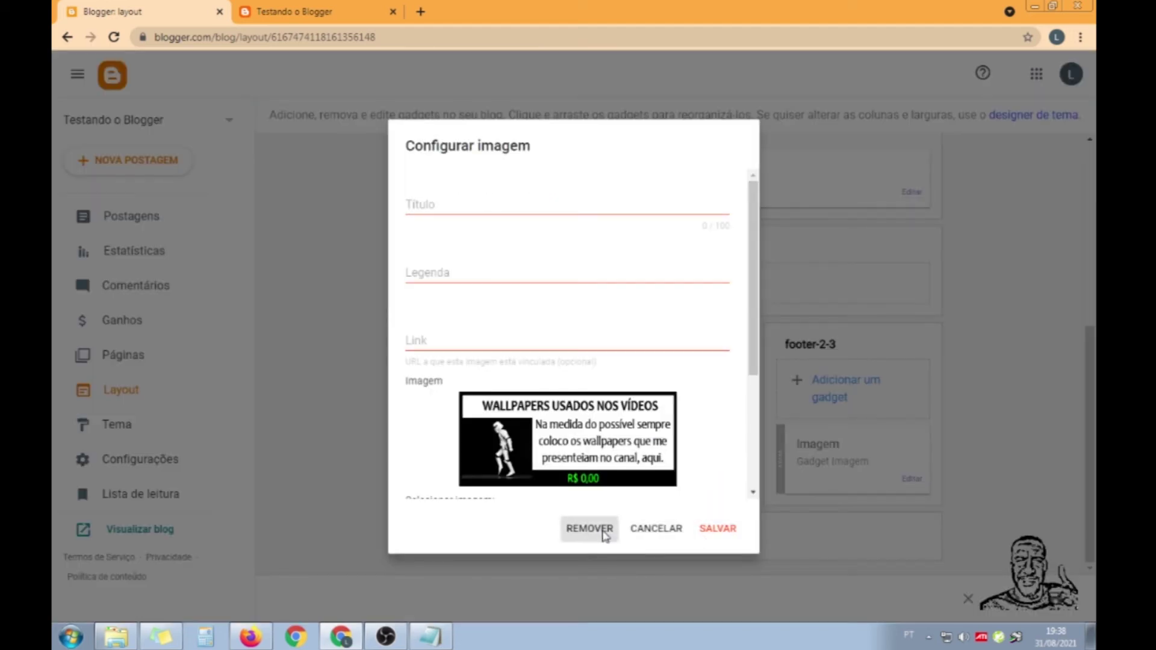
pyautogui.click(671, 379)
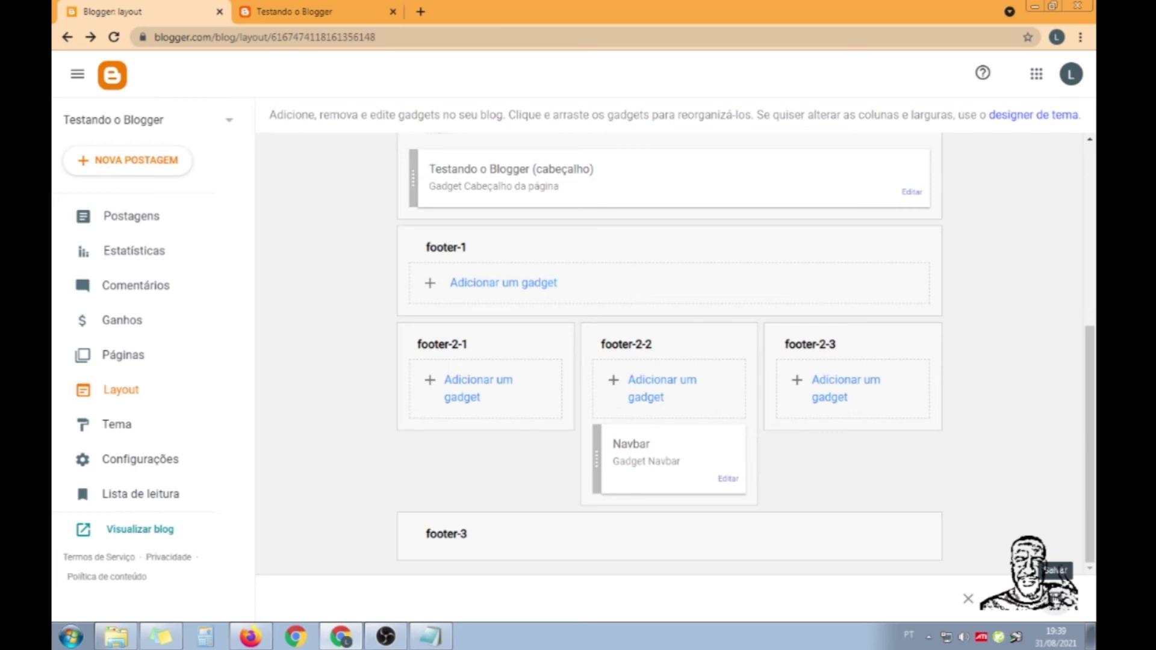
pyautogui.click(1063, 581)
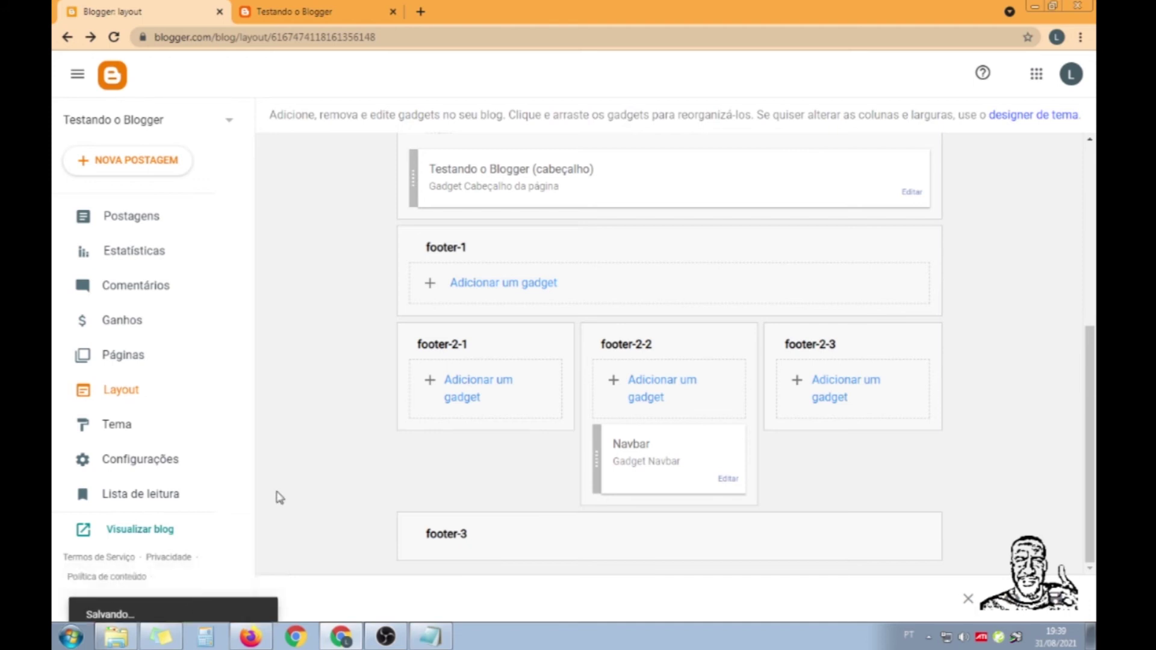
pyautogui.click(289, 9)
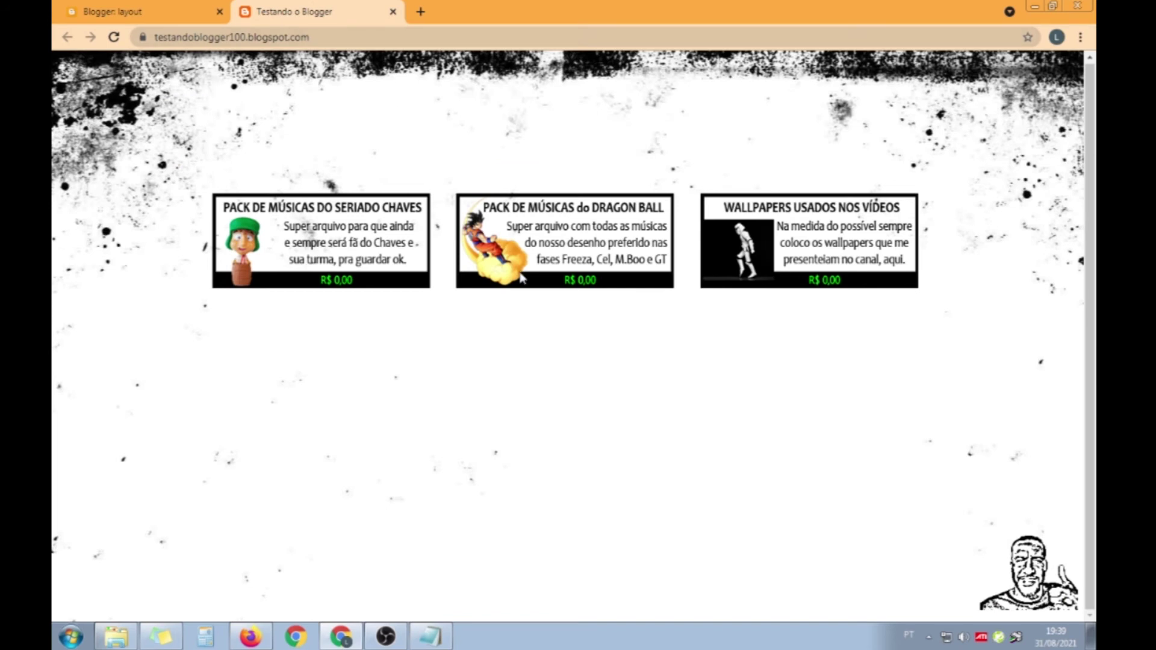
pyautogui.click(114, 37)
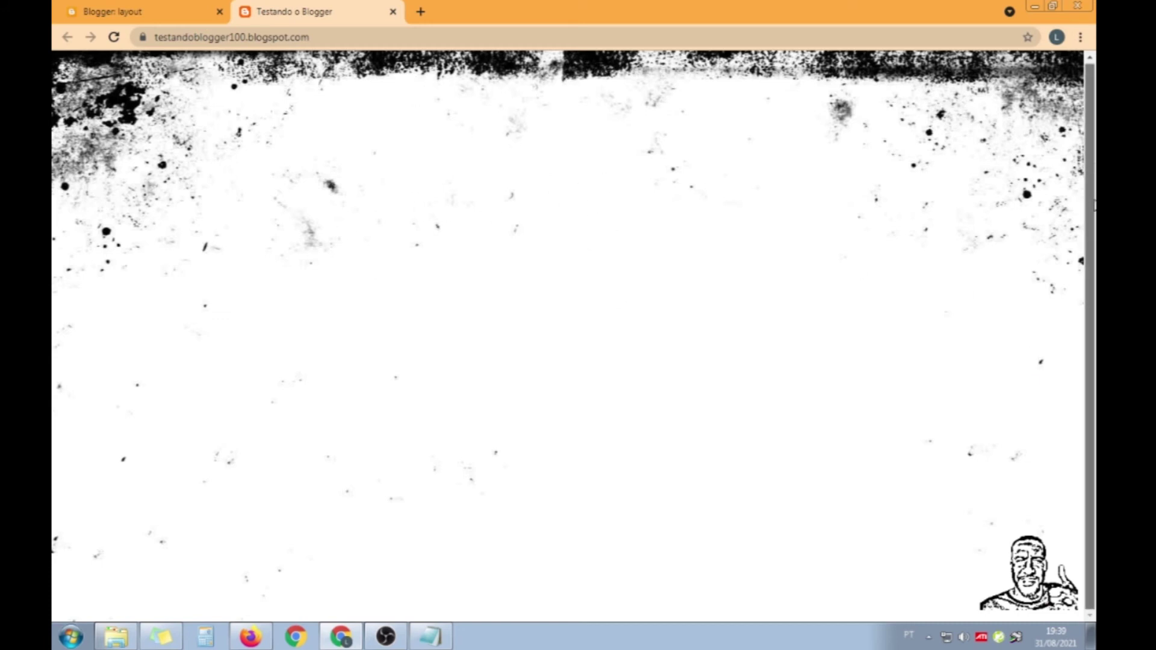
# - Open the background image selection in the theme customizer and try the blue and purple light burst from Abstrata
pyautogui.click(116, 12)
pyautogui.click(115, 425)
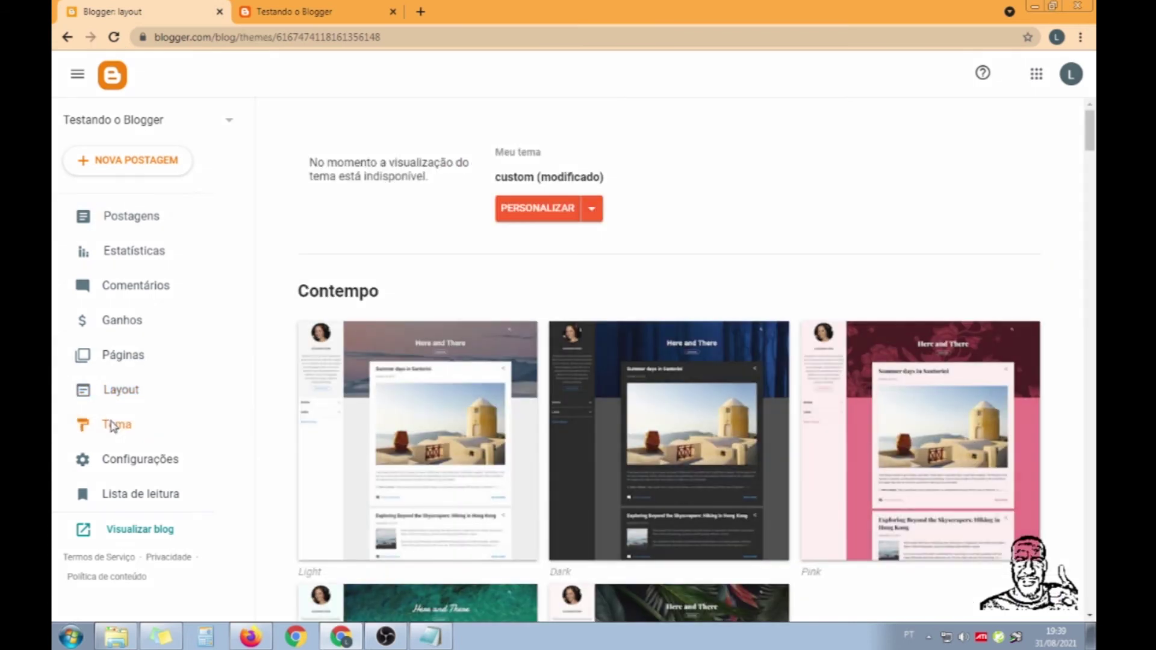
pyautogui.click(529, 212)
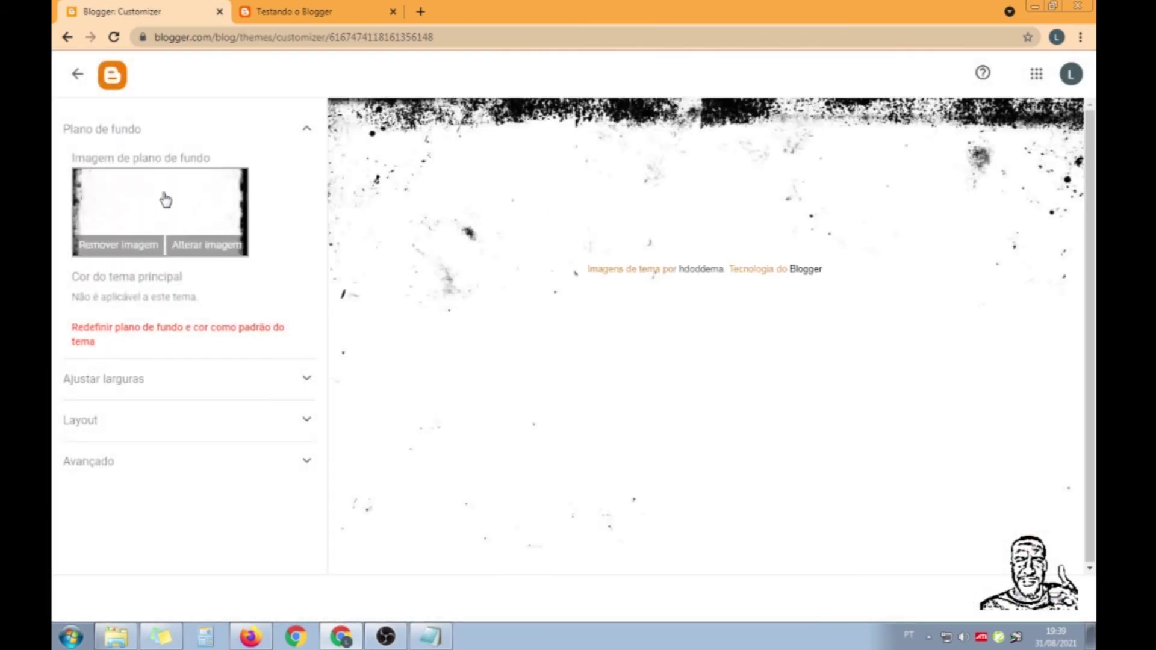
pyautogui.click(164, 199)
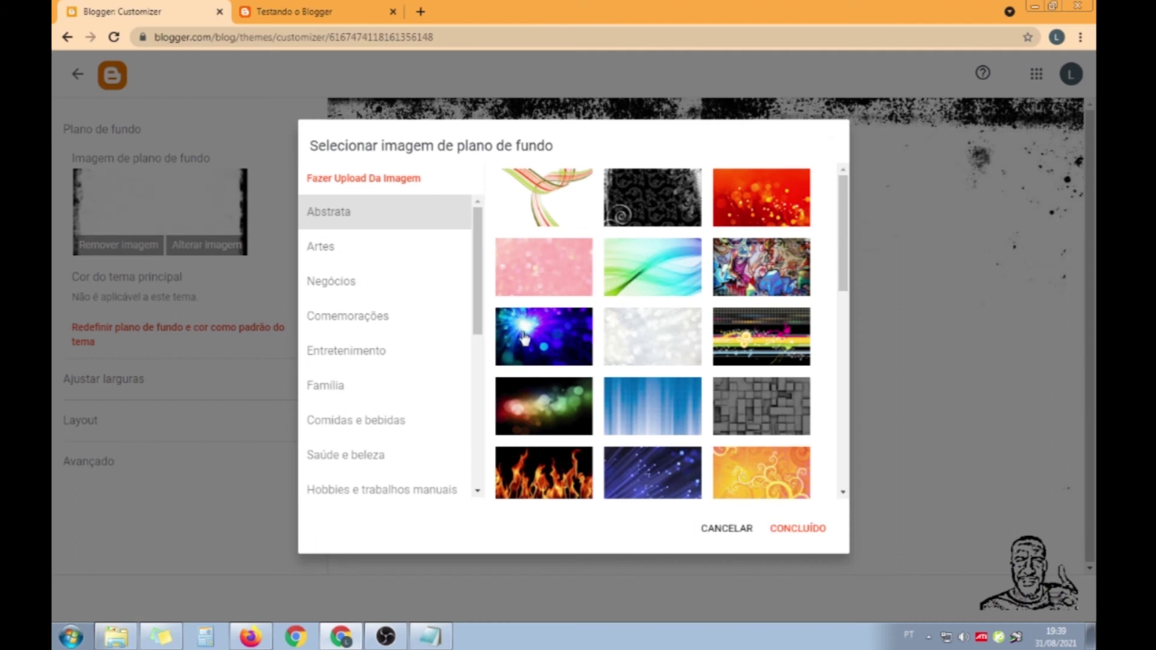
pyautogui.click(548, 339)
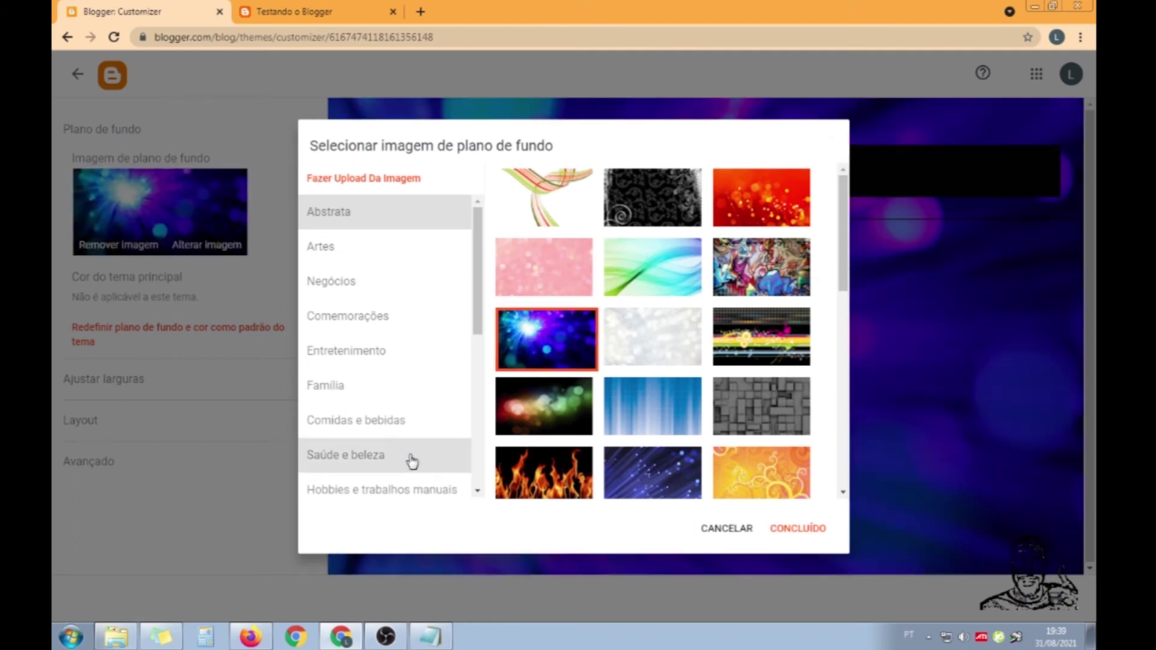
# - Set the Earth-from-space image from the Ciência category as the saved theme background, and check it on the reloaded blog
pyautogui.moveTo(482, 275); pyautogui.dragTo(487, 370)
pyautogui.scroll(-1, 484, 382)
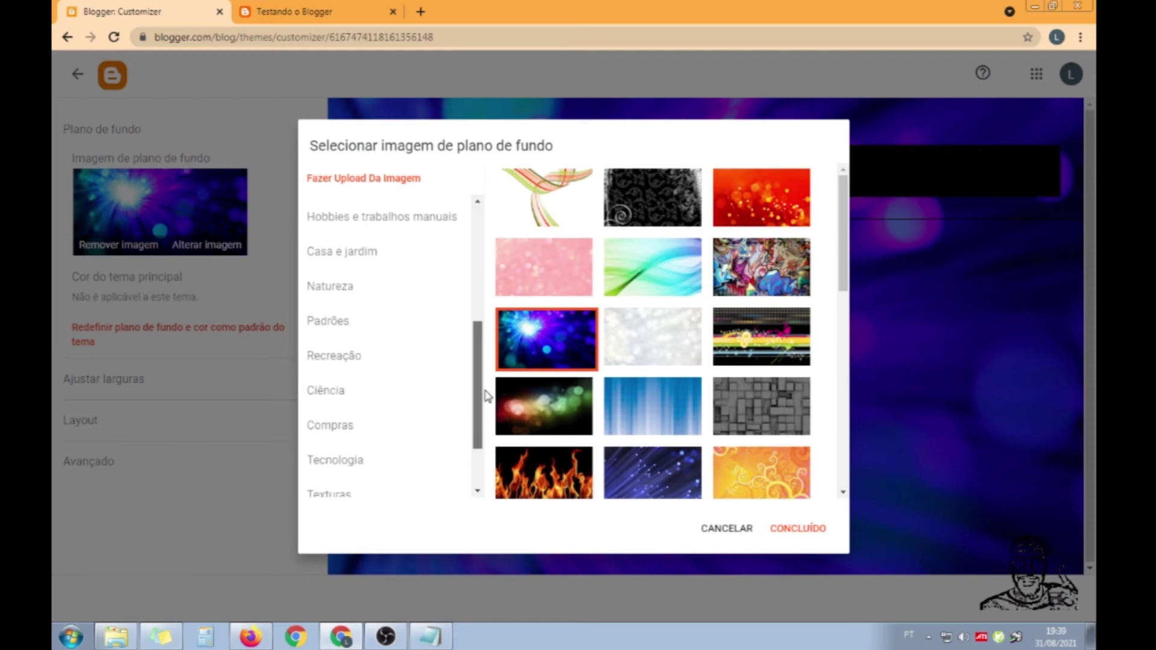
pyautogui.click(325, 368)
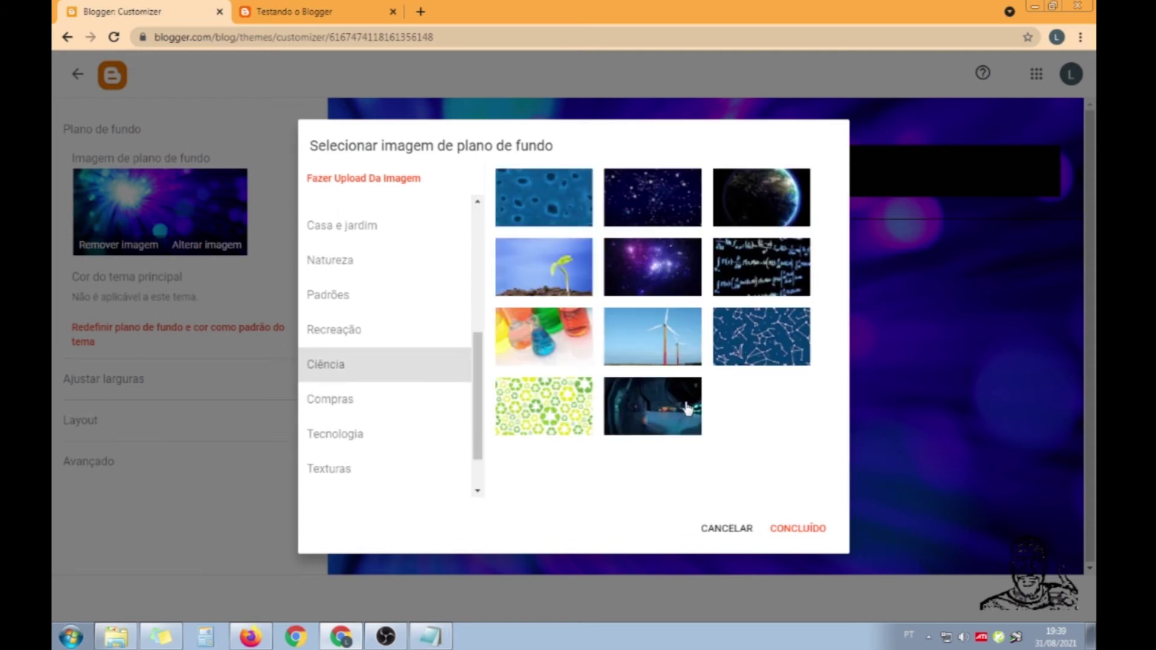
pyautogui.click(775, 208)
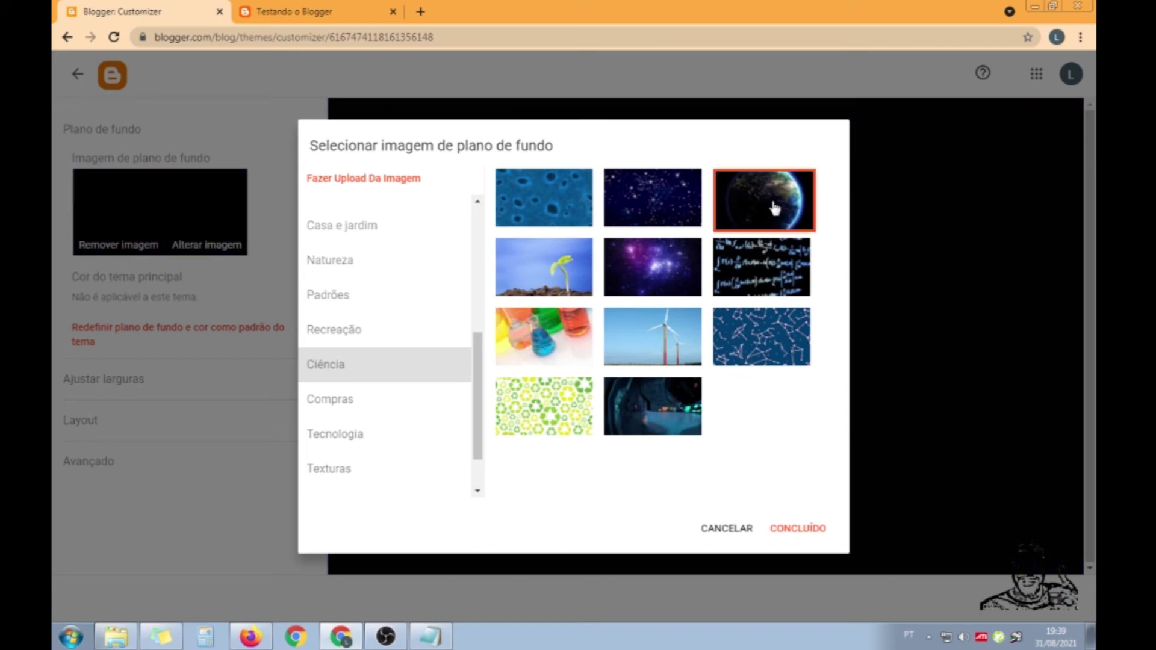
pyautogui.click(798, 530)
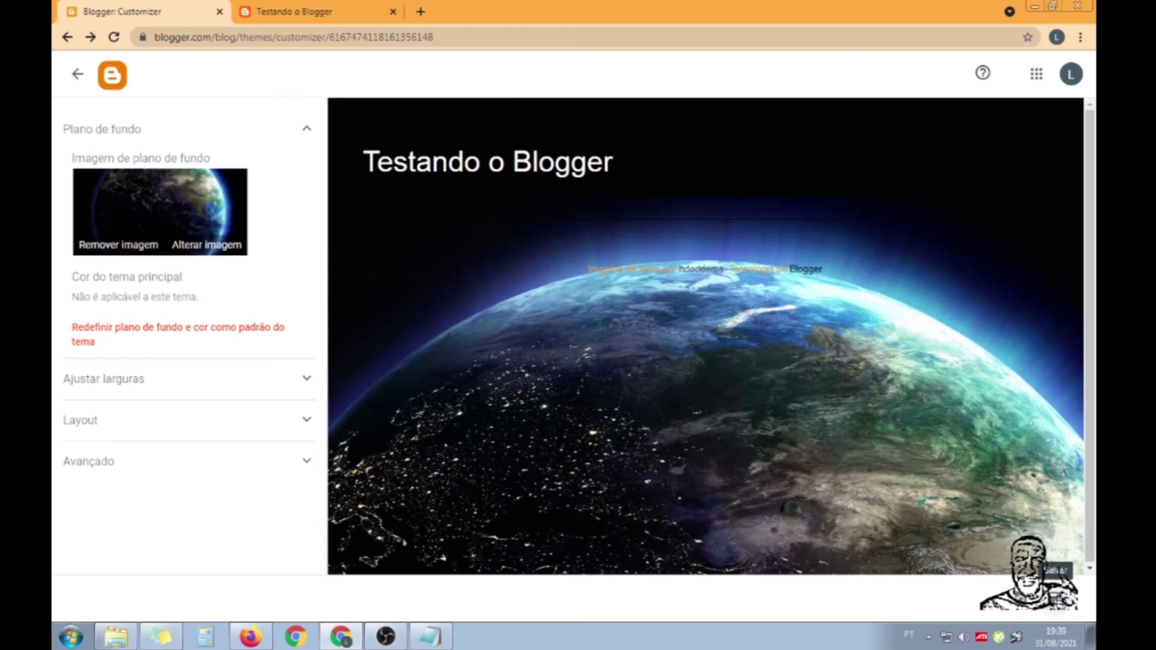
pyautogui.click(1059, 594)
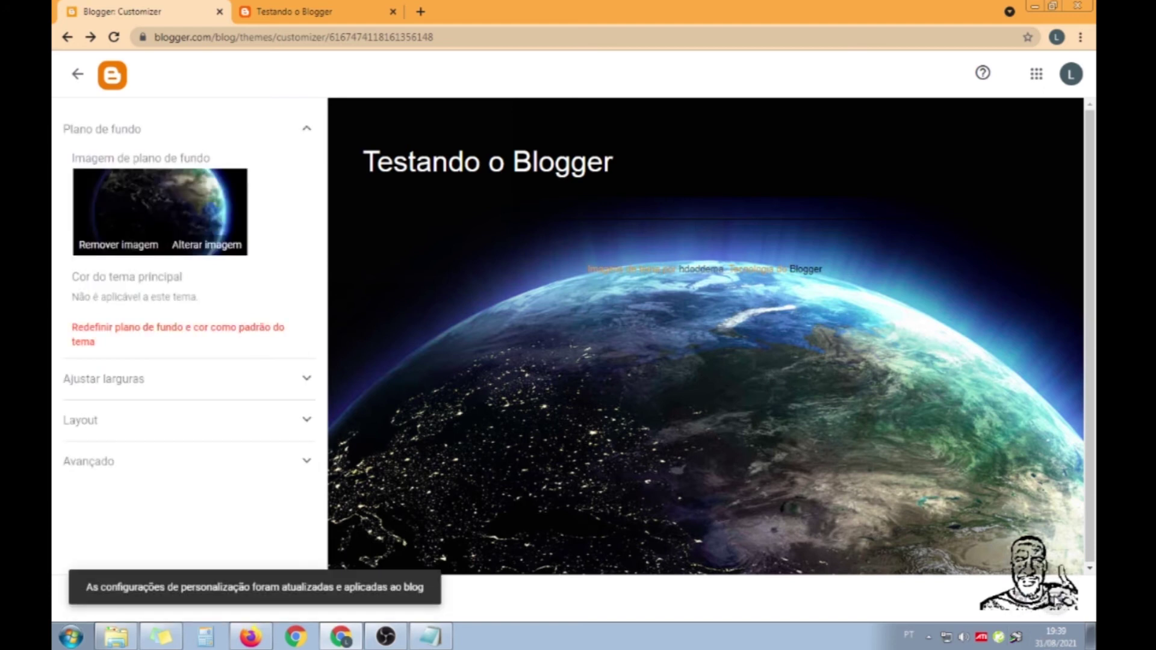
pyautogui.click(306, 9)
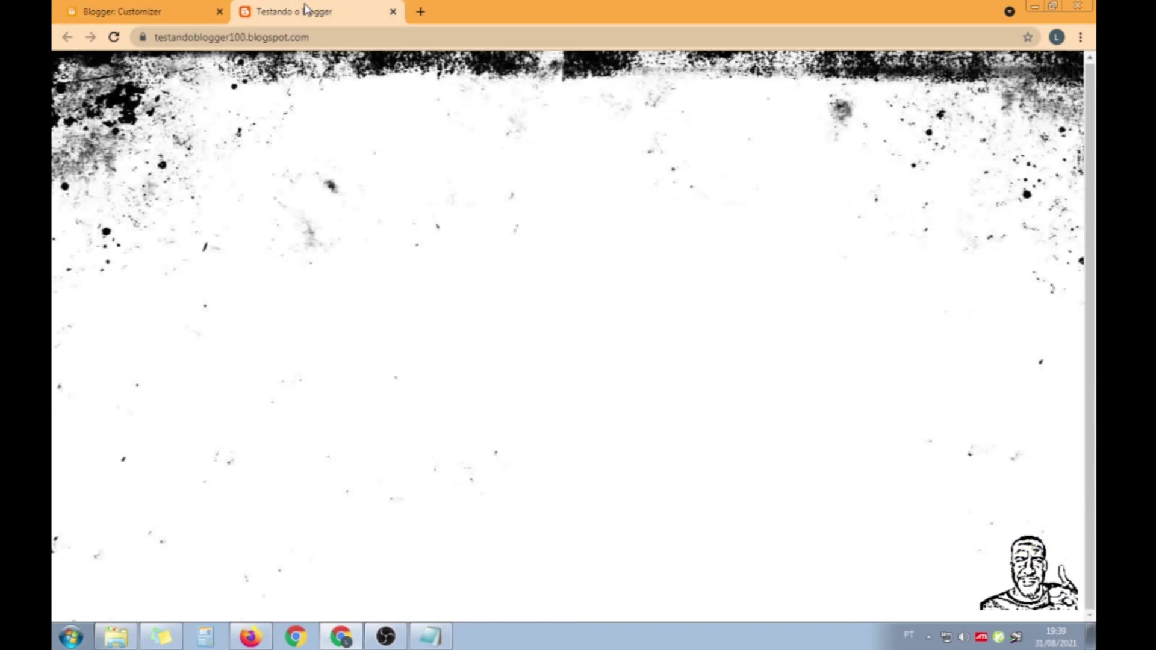
pyautogui.click(114, 36)
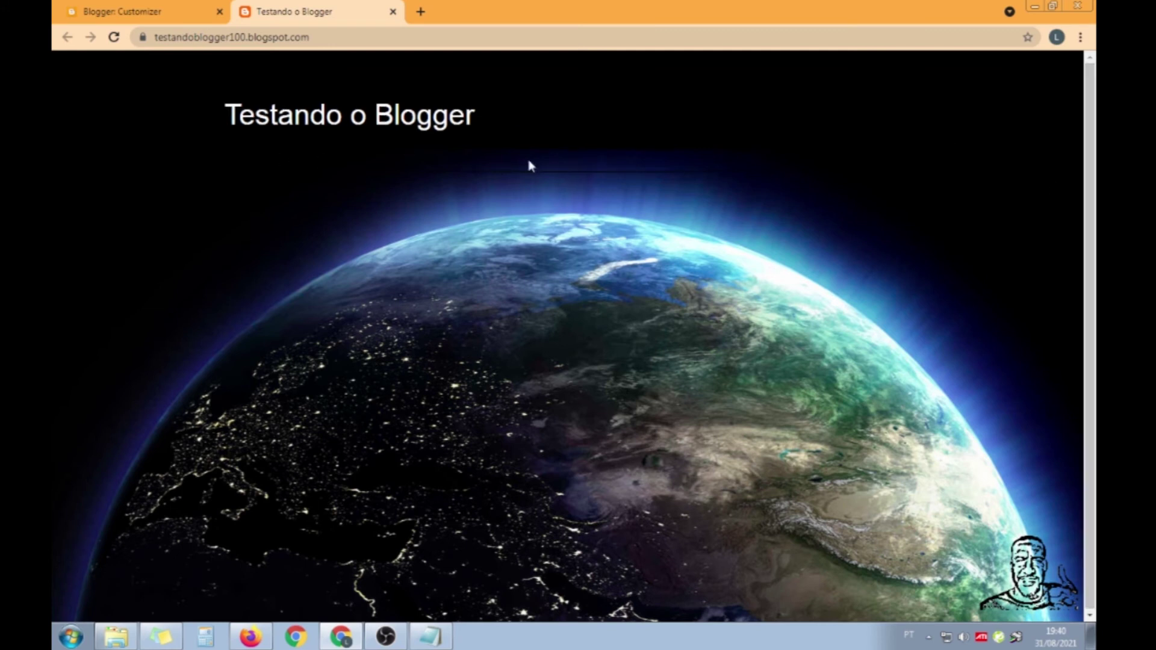
# - Leave the theme customizer and open the blog's layout at the footer sections
pyautogui.click(86, 12)
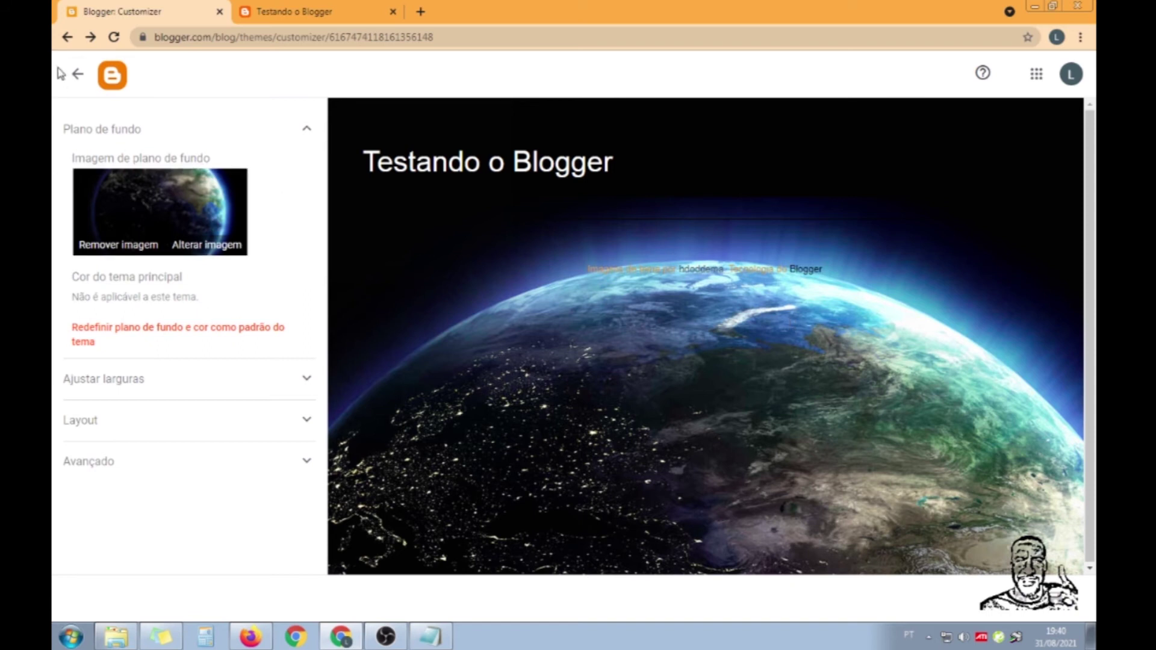
pyautogui.click(77, 73)
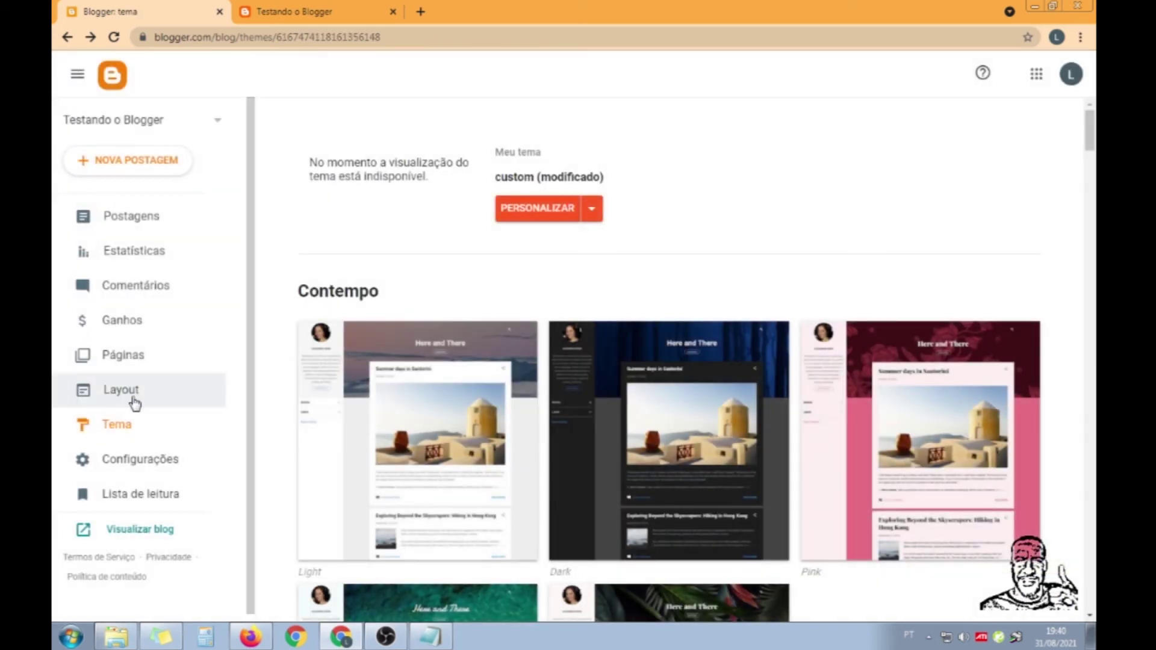
pyautogui.click(135, 402)
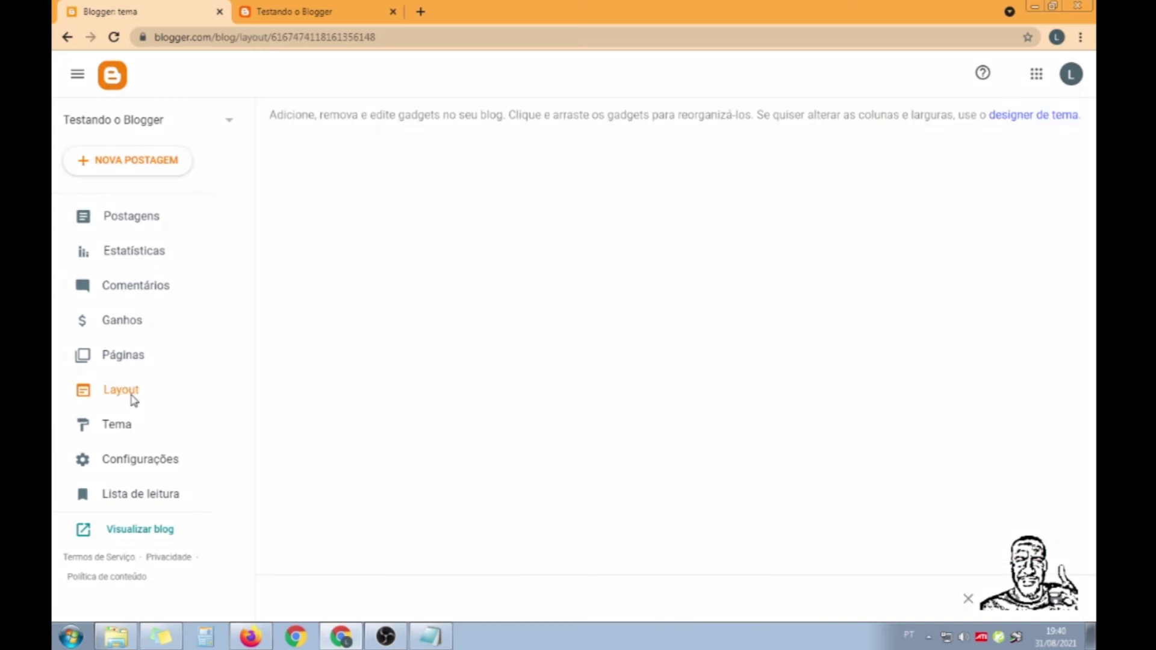
pyautogui.scroll(-2, 1093, 318)
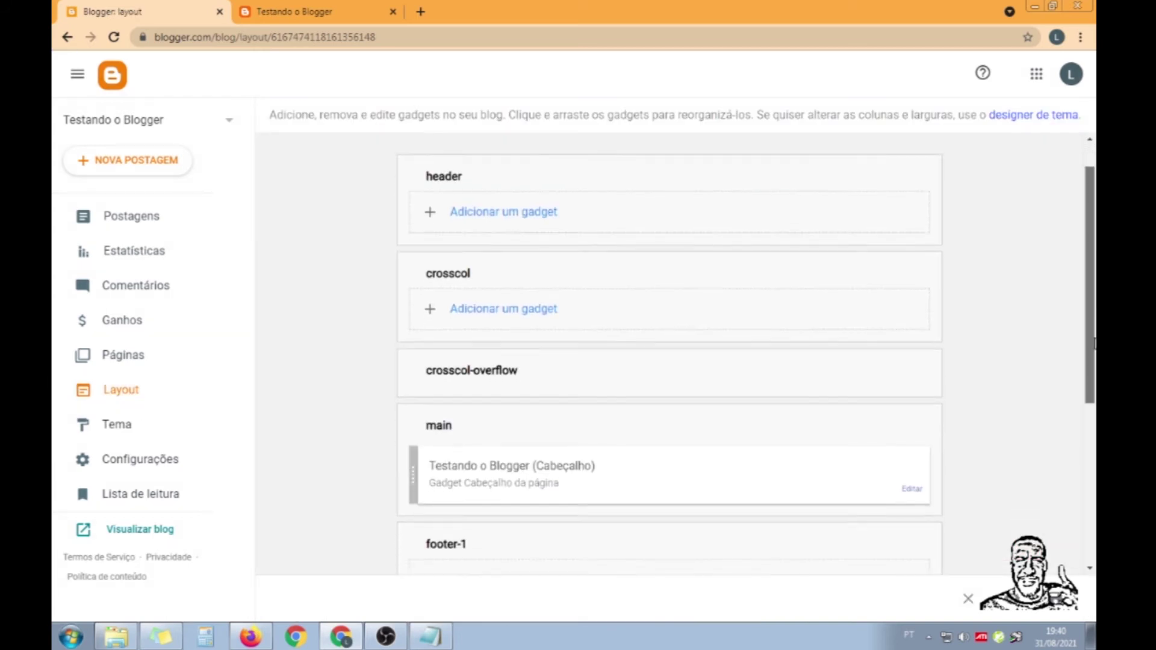
pyautogui.scroll(2, 1094, 313)
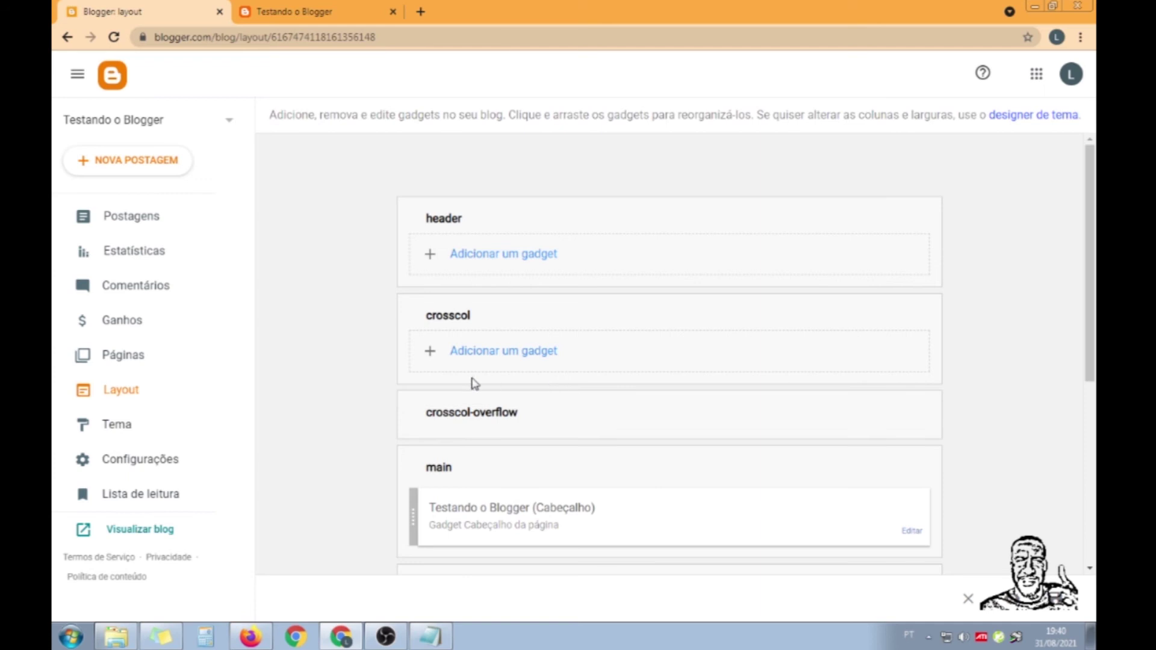
pyautogui.moveTo(1090, 317); pyautogui.dragTo(1081, 550)
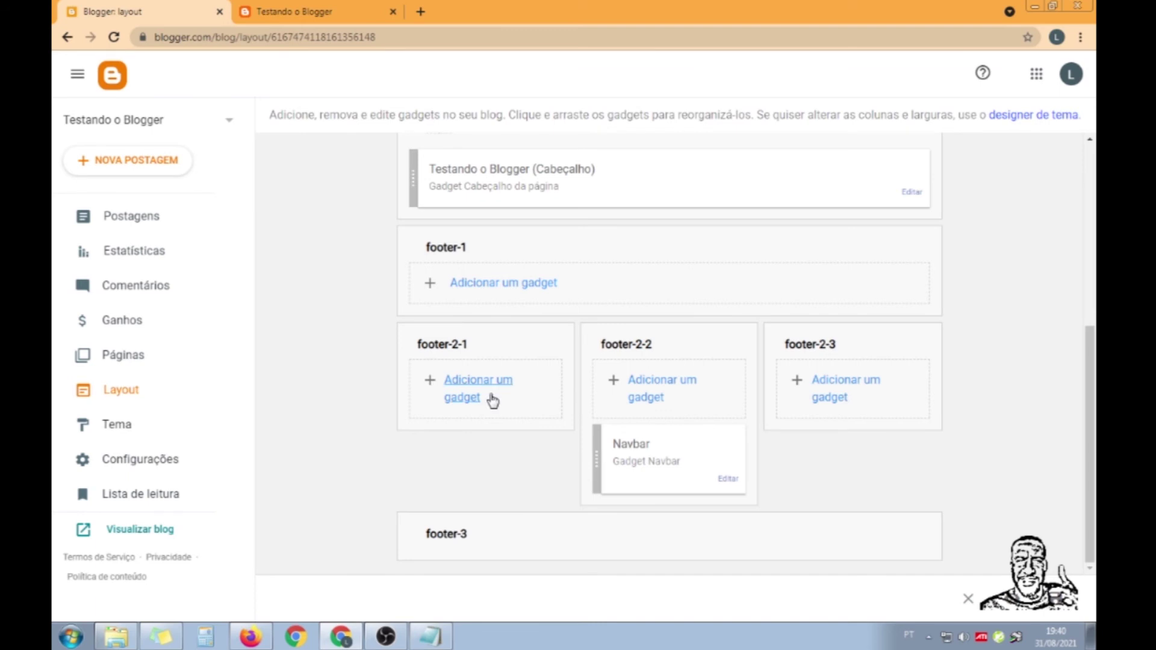
# - Add a Tradutor gadget titled Translate in Vertical style to footer-2-1 and save the layout
pyautogui.click(465, 386)
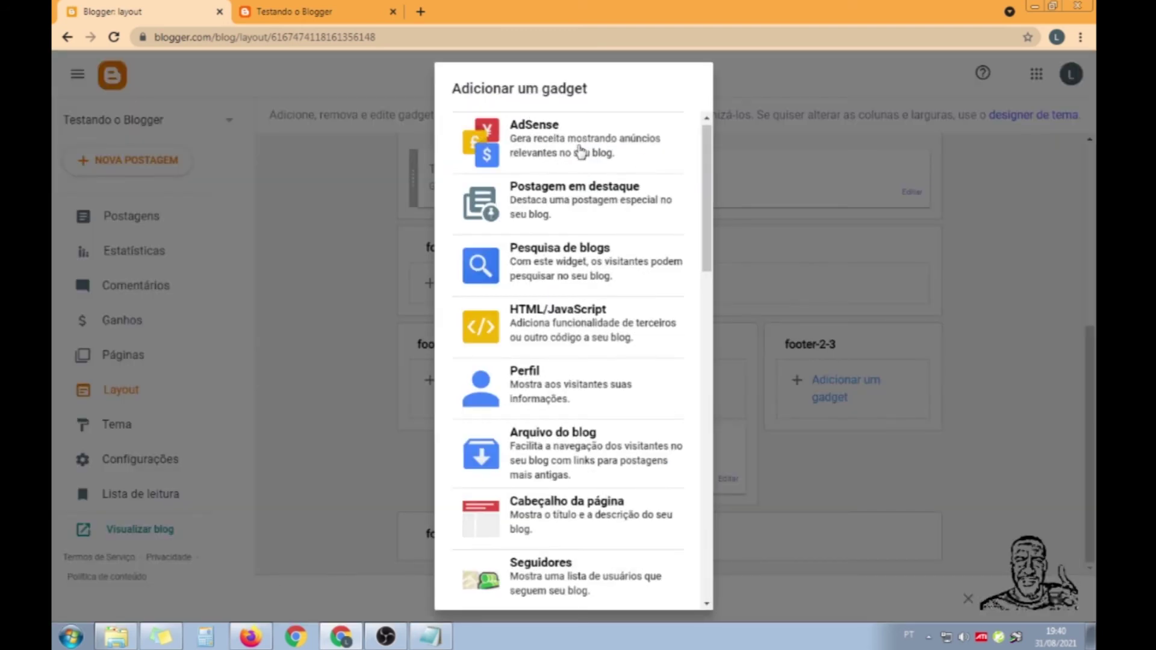
pyautogui.moveTo(711, 187); pyautogui.dragTo(709, 353)
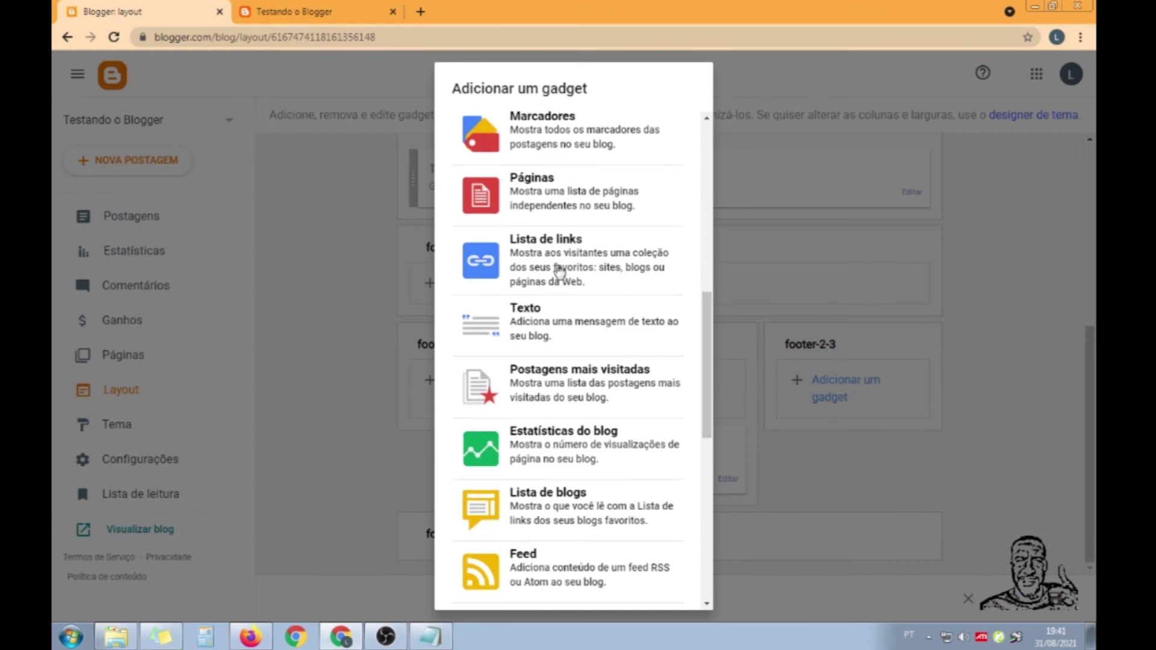
pyautogui.moveTo(706, 368); pyautogui.dragTo(710, 530)
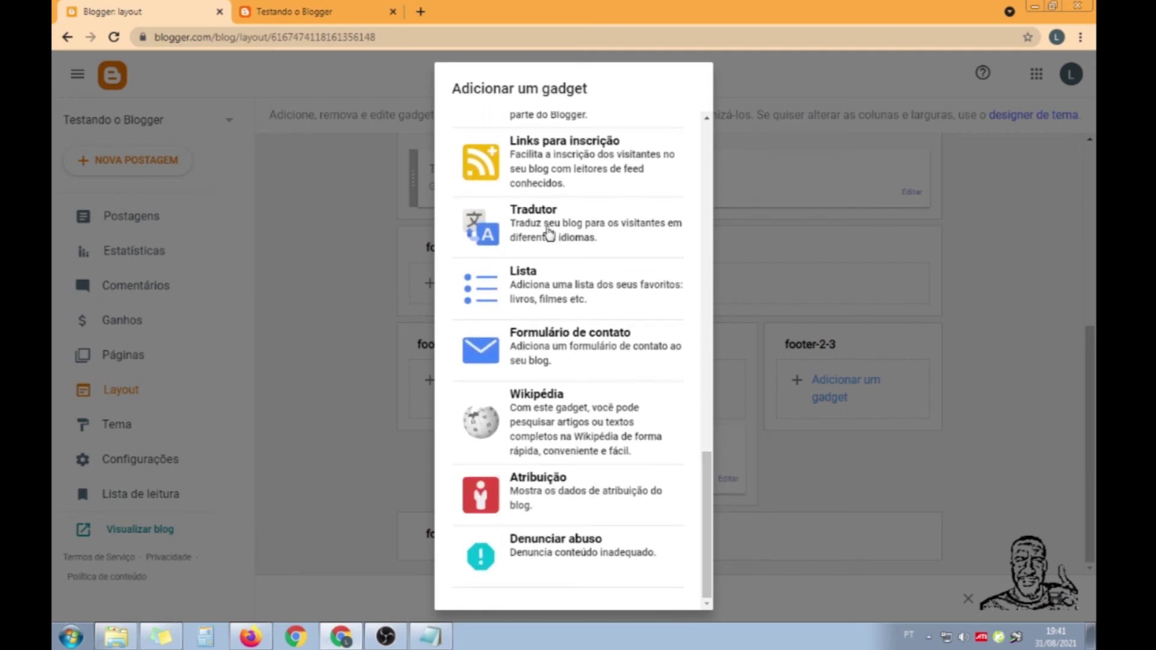
pyautogui.click(534, 212)
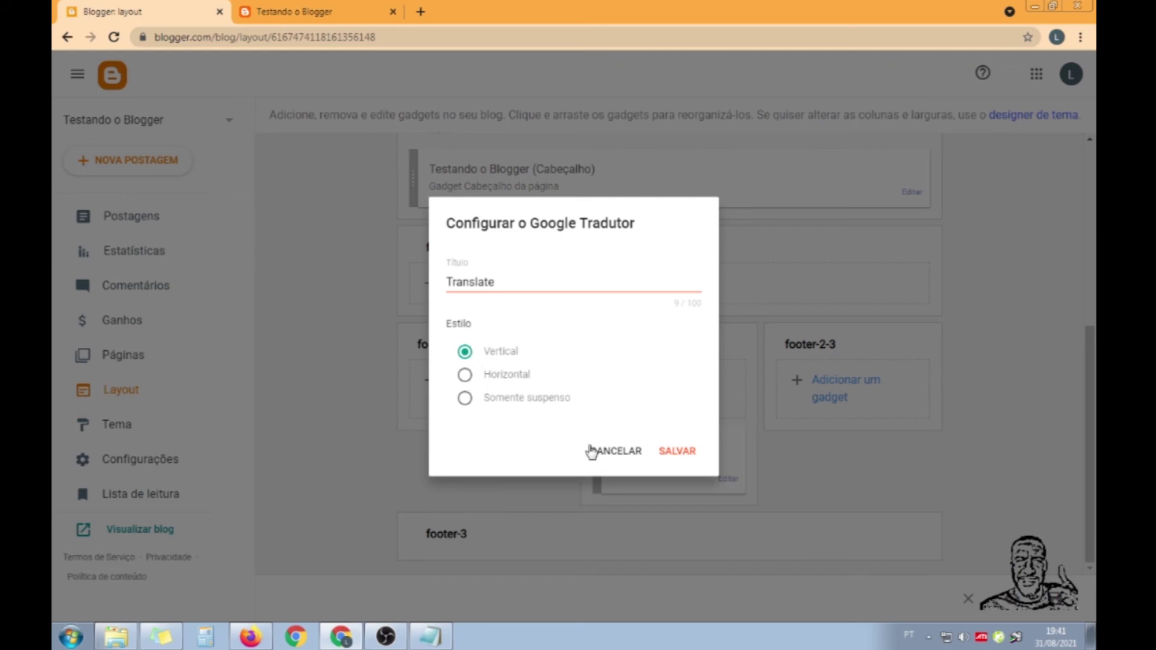
pyautogui.click(676, 457)
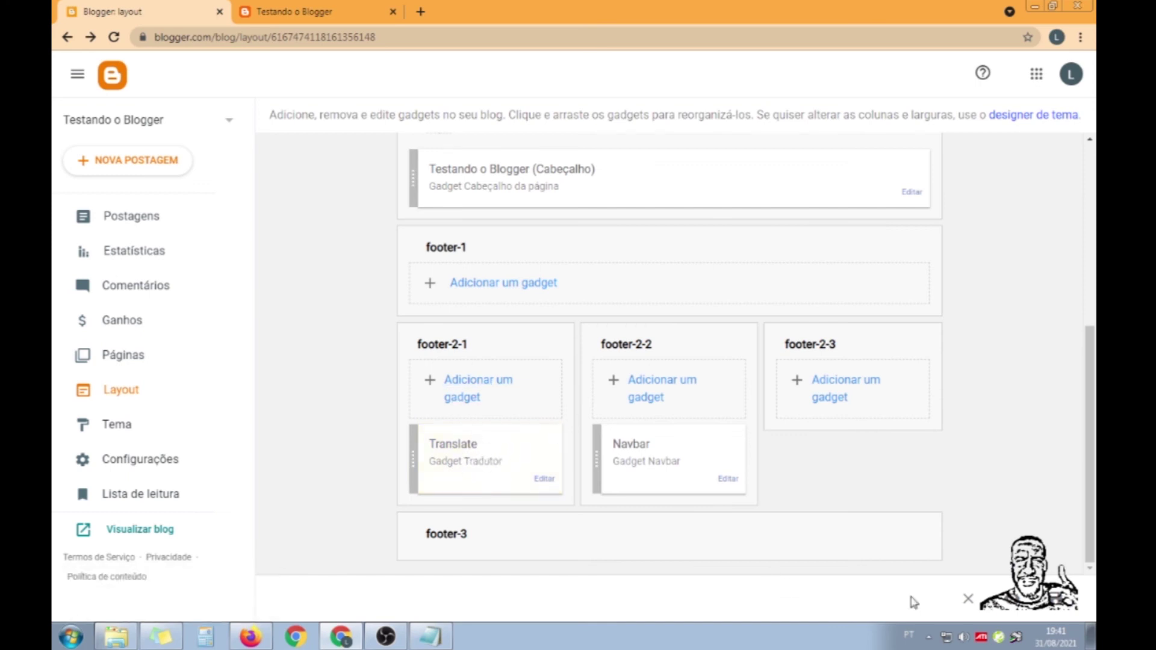
pyautogui.click(1057, 602)
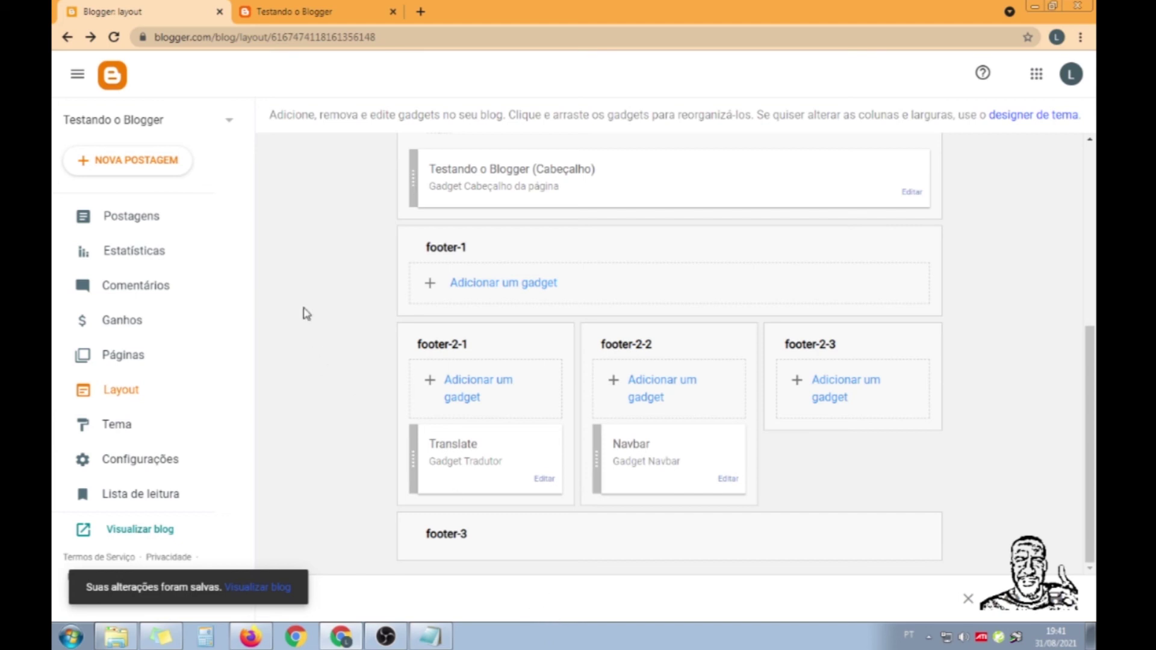
# - Reload the published blog and try out the language selector of the Translate gadget
pyautogui.click(312, 11)
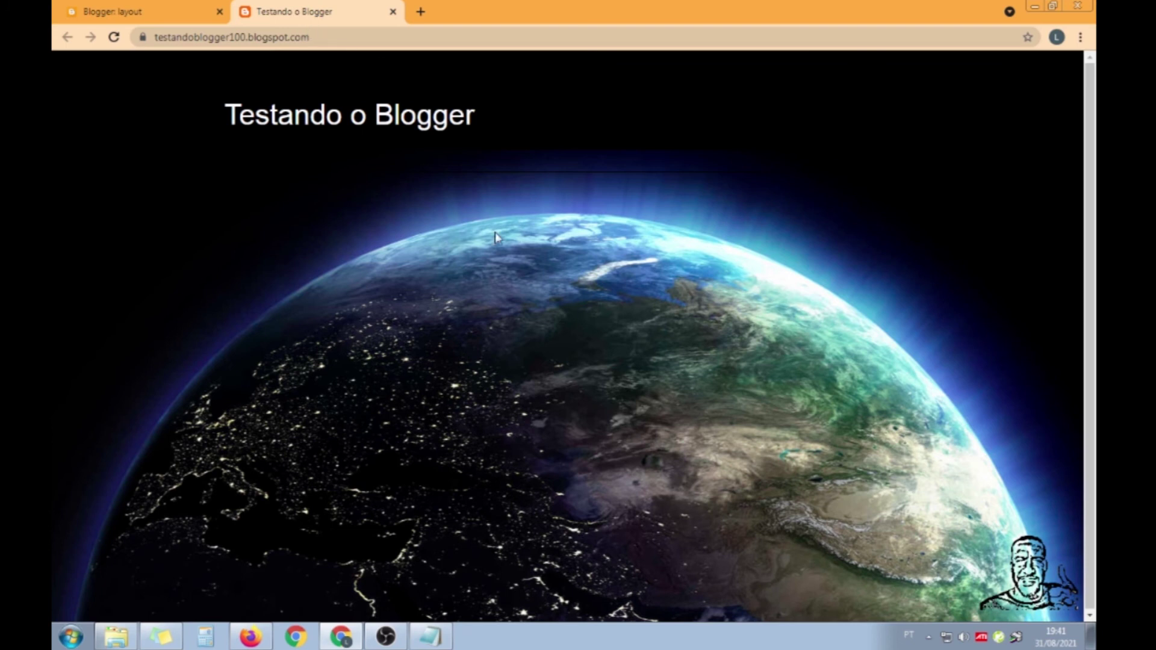
pyautogui.click(113, 37)
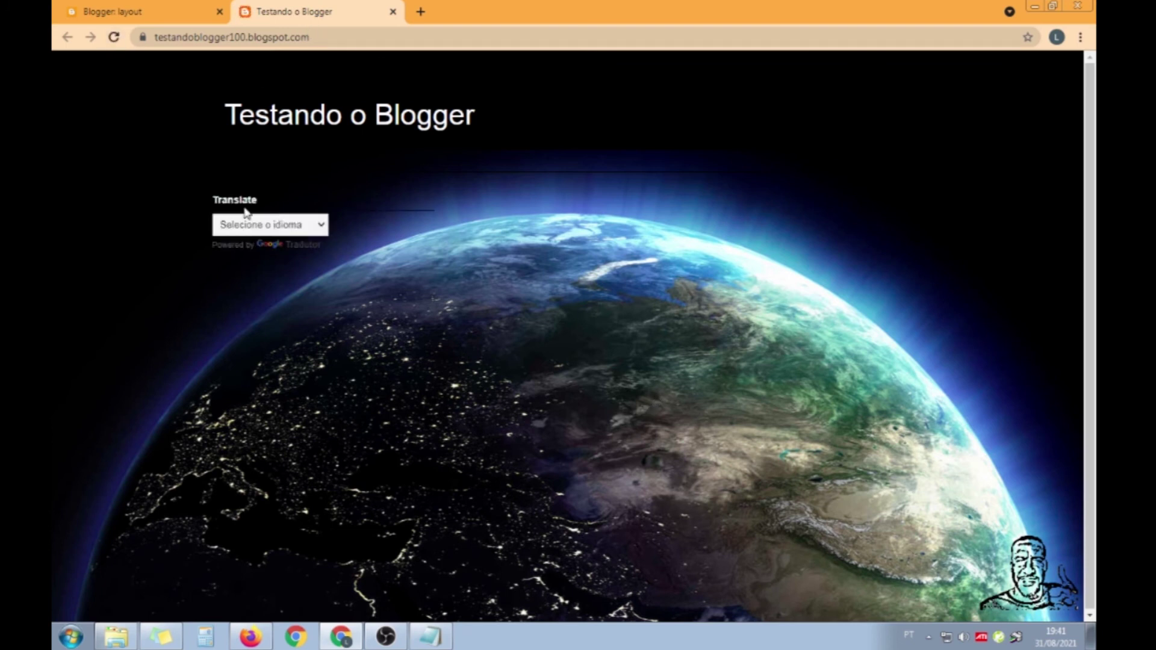
pyautogui.click(319, 231)
pyautogui.click(319, 231)
pyautogui.click(320, 231)
pyautogui.click(319, 231)
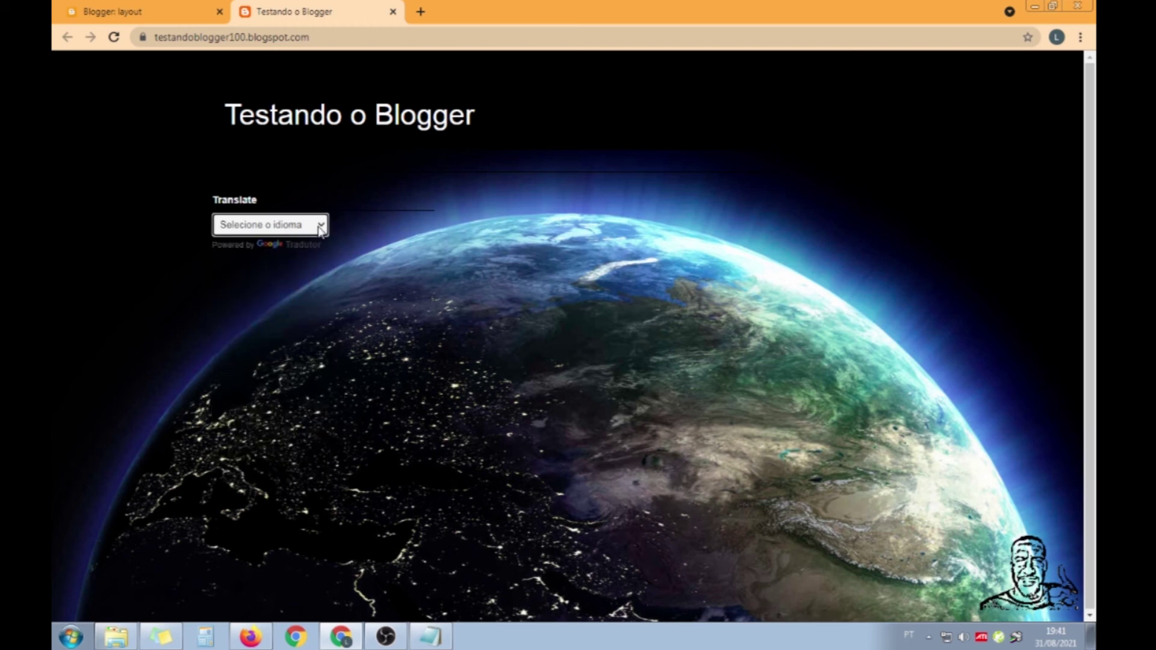
# - Add a Wikipédia gadget to the footer-2-3 section of the blog layout and save the layout
pyautogui.click(163, 11)
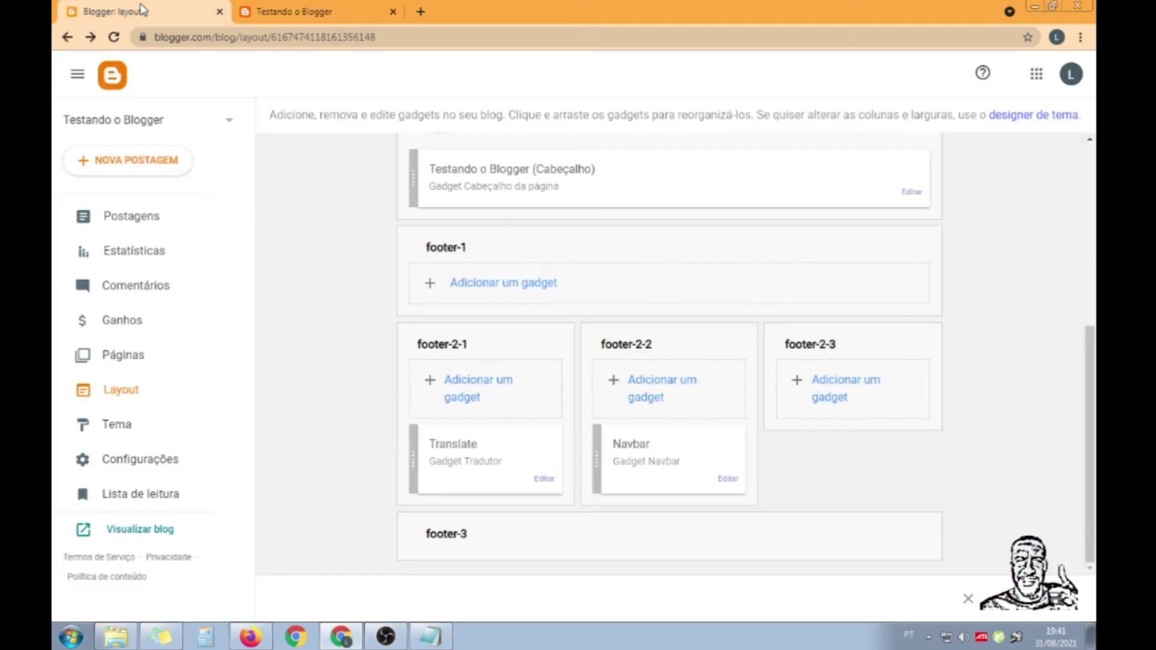
pyautogui.click(834, 394)
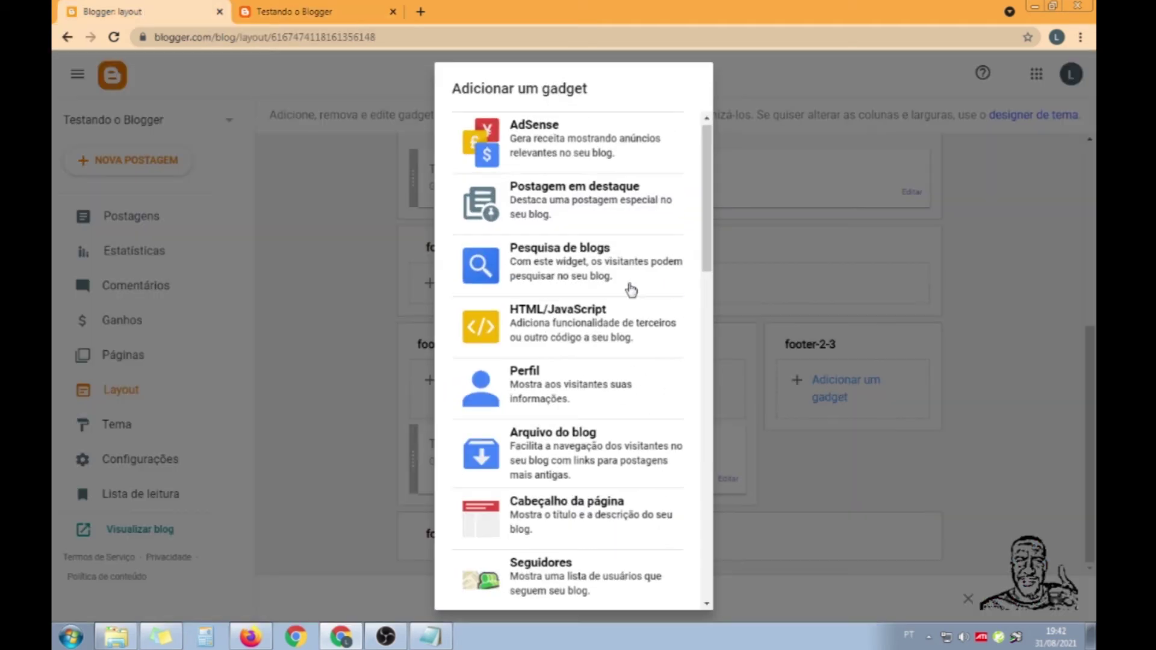
pyautogui.moveTo(706, 227); pyautogui.dragTo(720, 570)
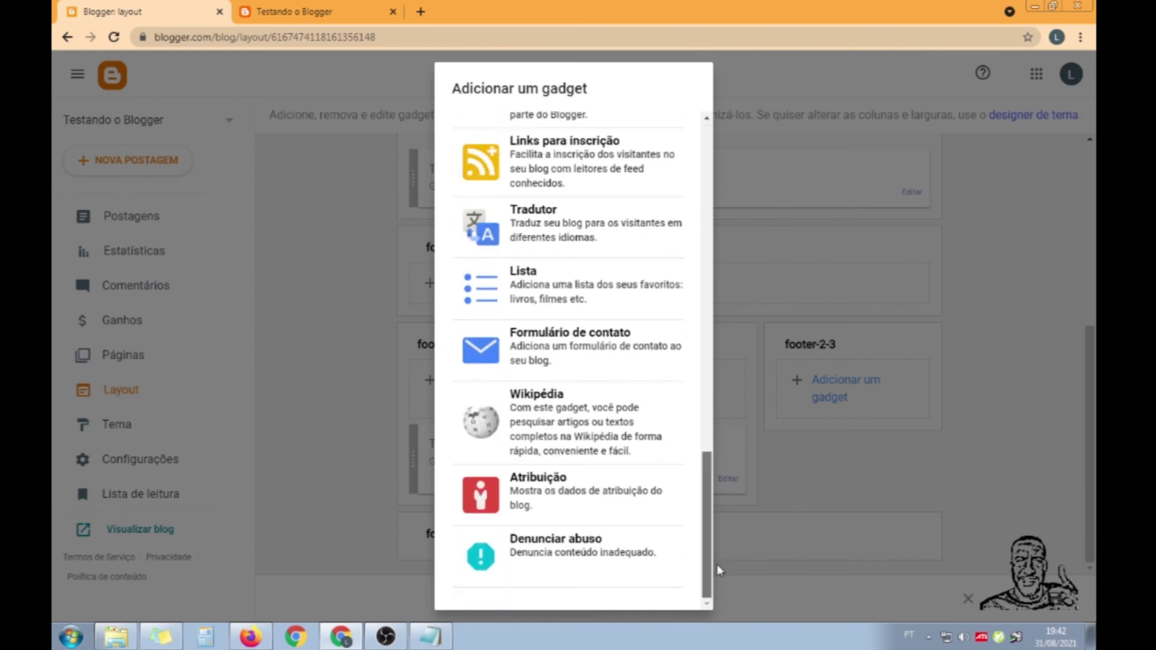
pyautogui.click(559, 407)
pyautogui.click(688, 419)
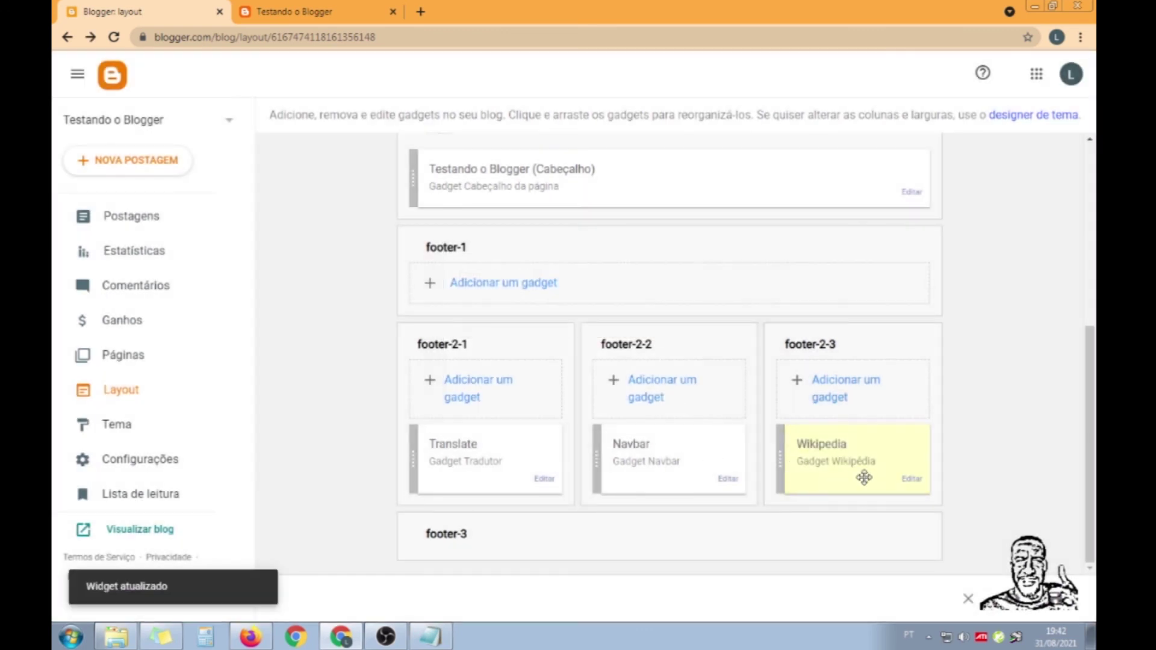
pyautogui.moveTo(860, 468); pyautogui.dragTo(846, 449)
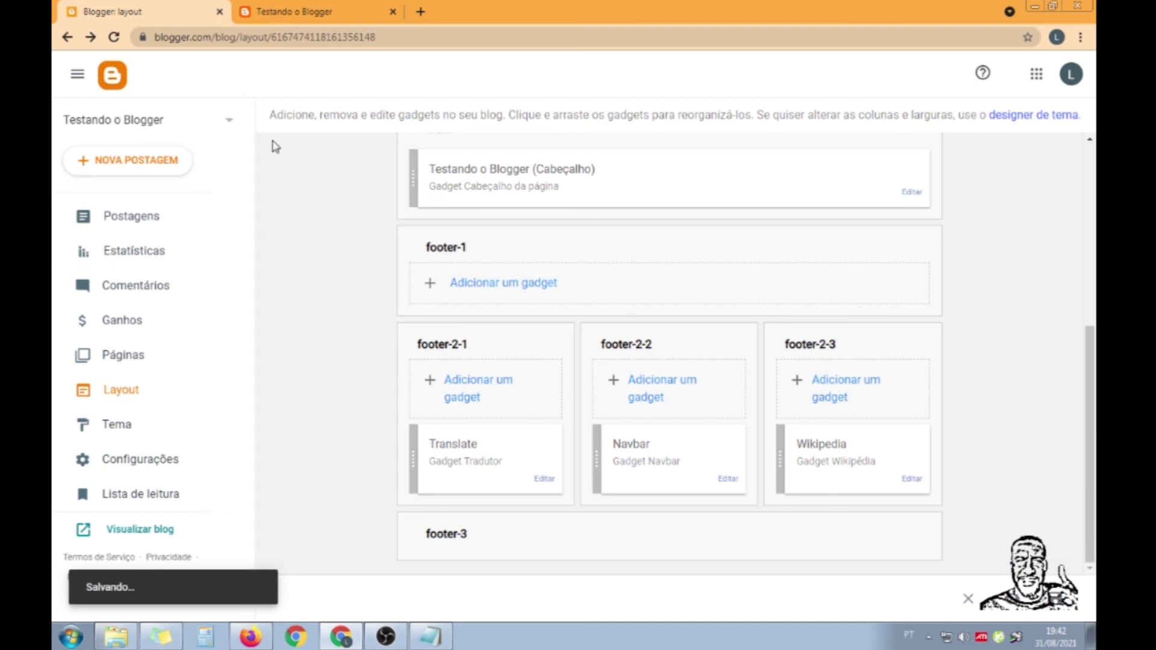
# - Reload the published blog to check the Wikipedia gadget's search field, and return to the layout editor
pyautogui.click(306, 13)
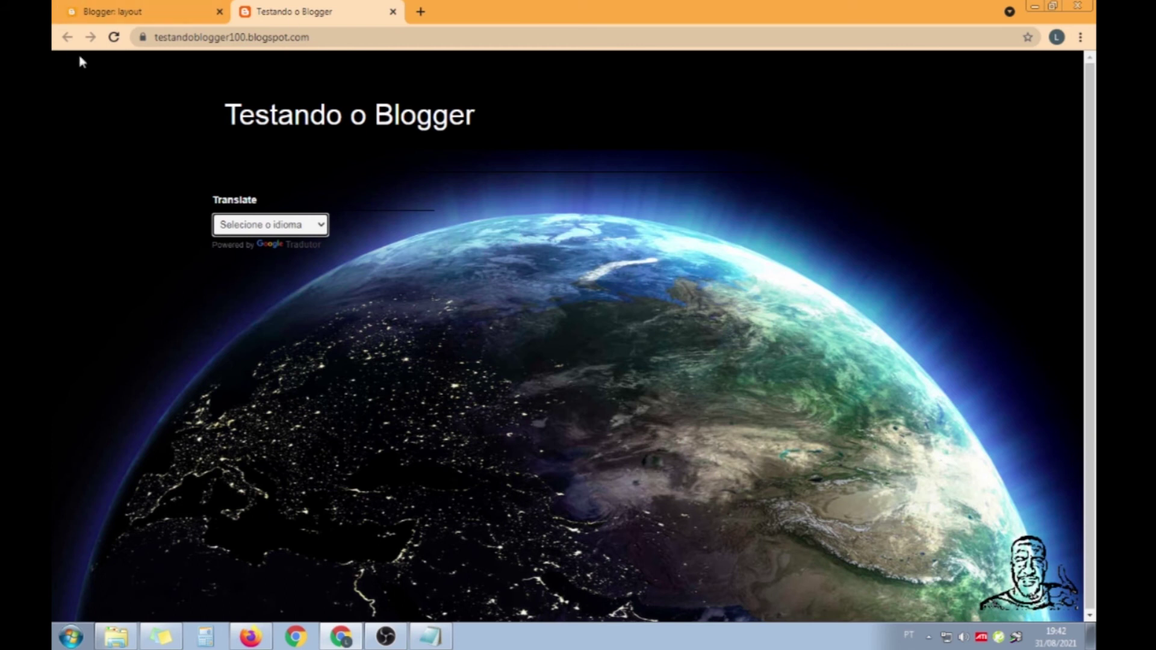
pyautogui.click(114, 37)
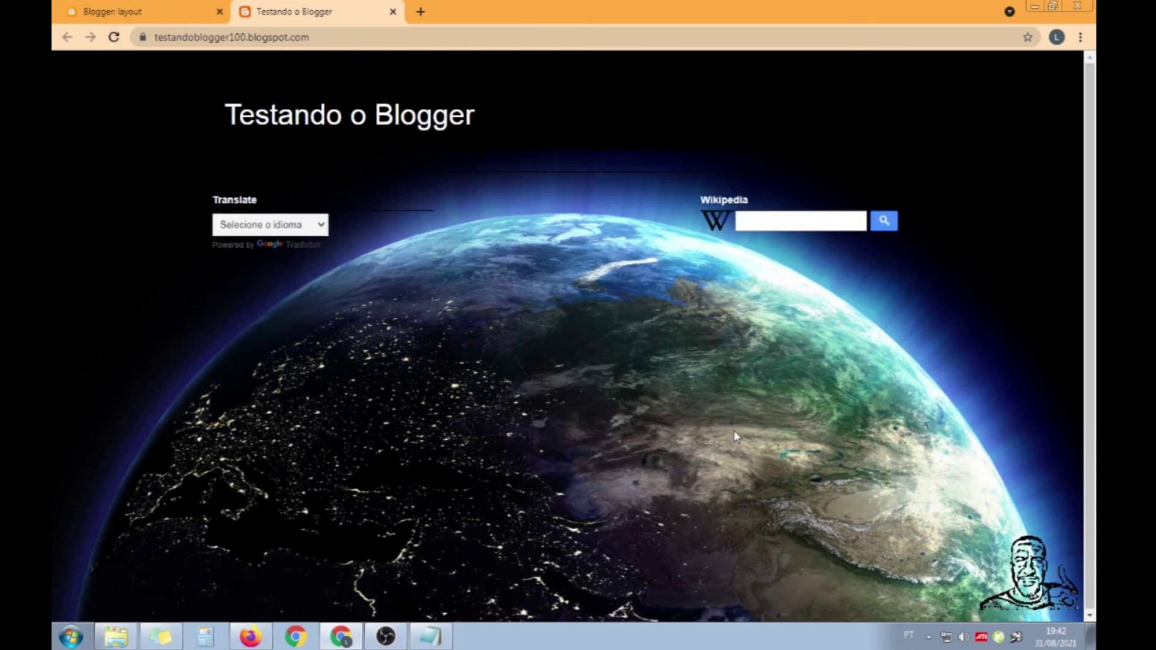
pyautogui.click(753, 221)
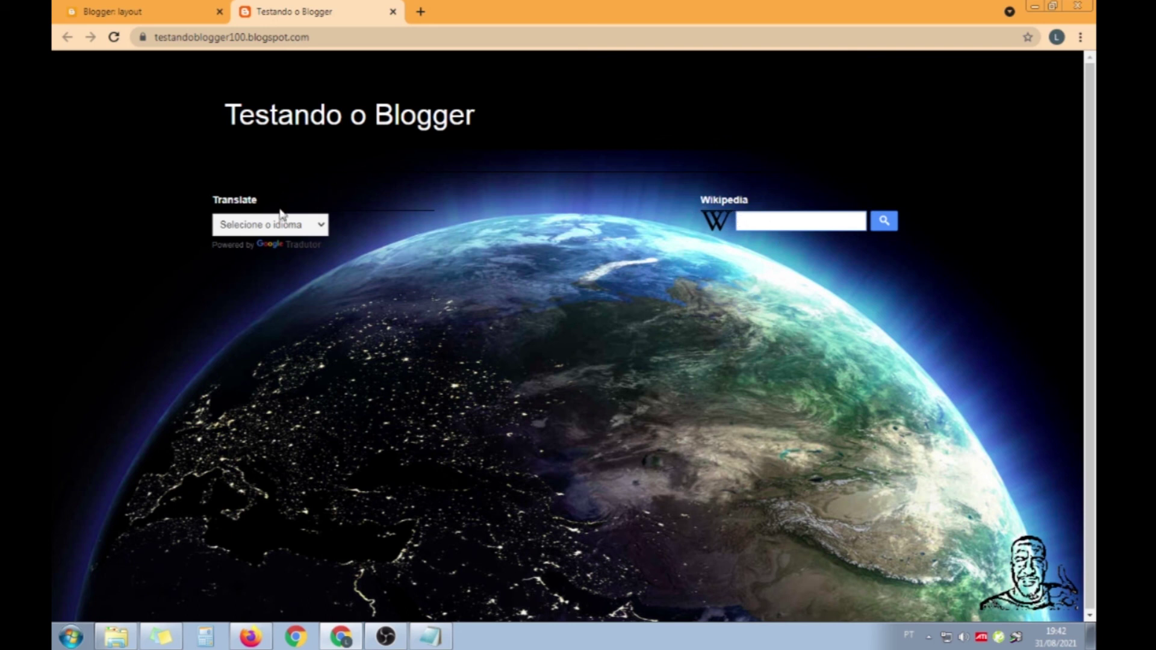
pyautogui.click(825, 219)
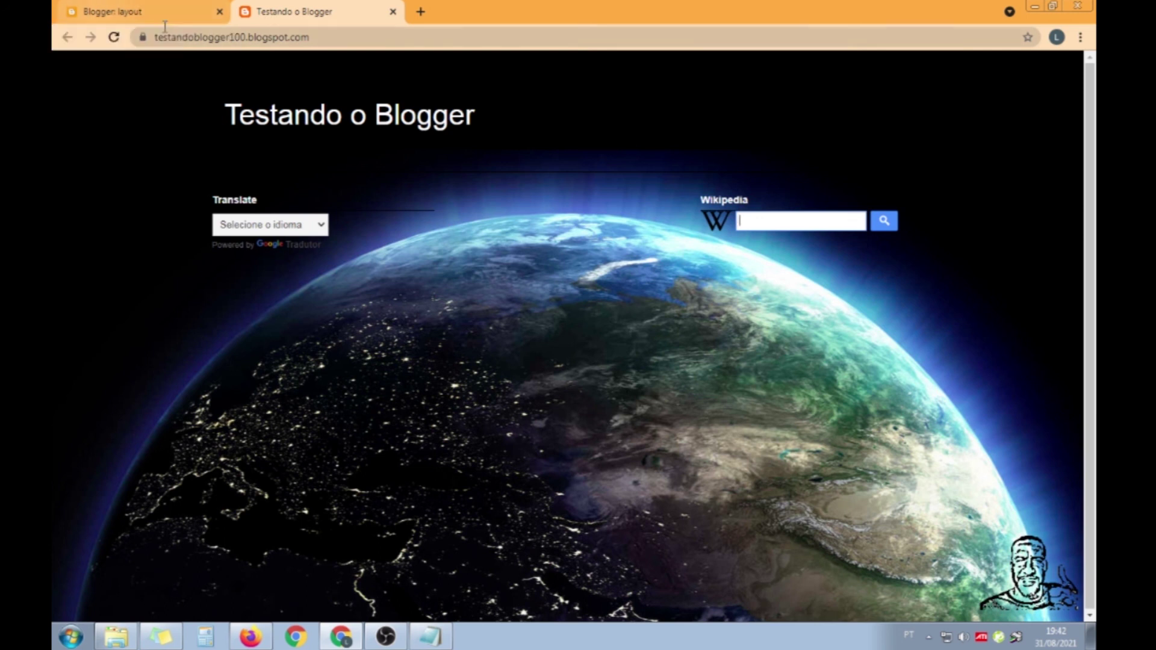
pyautogui.click(137, 12)
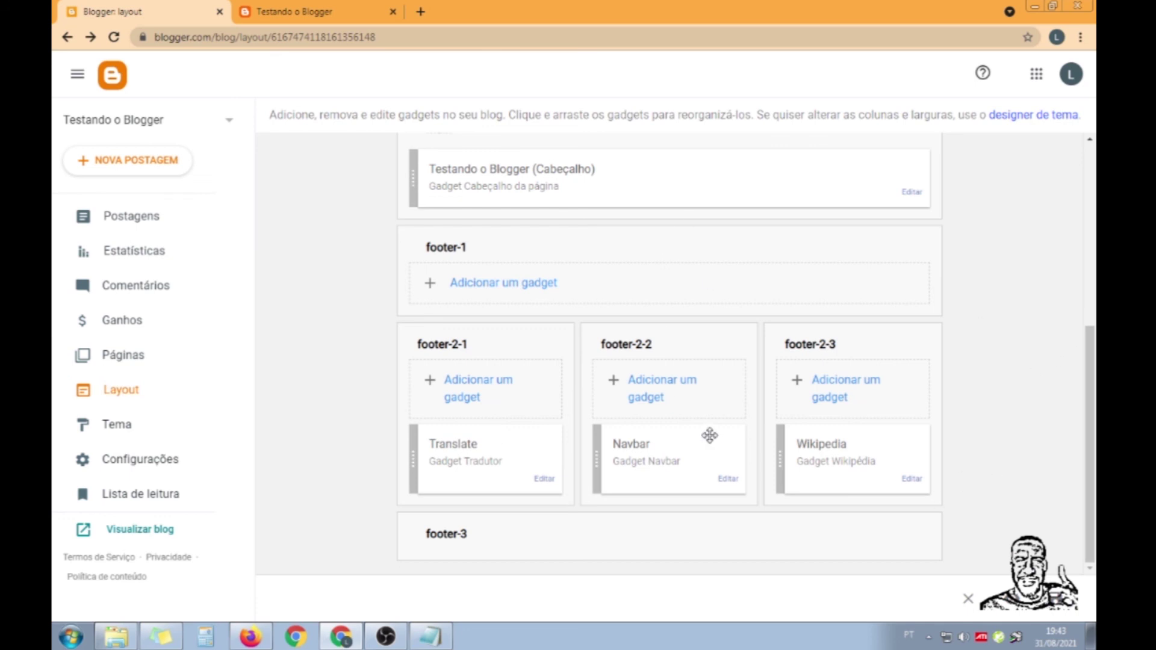
pyautogui.click(492, 291)
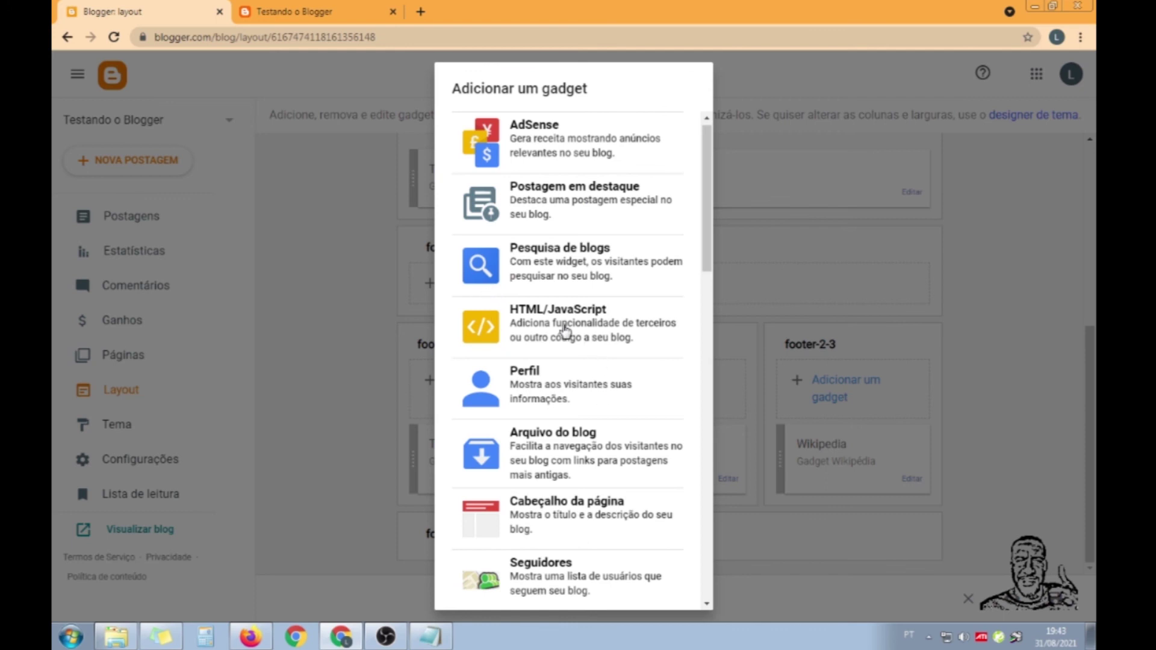
pyautogui.click(545, 325)
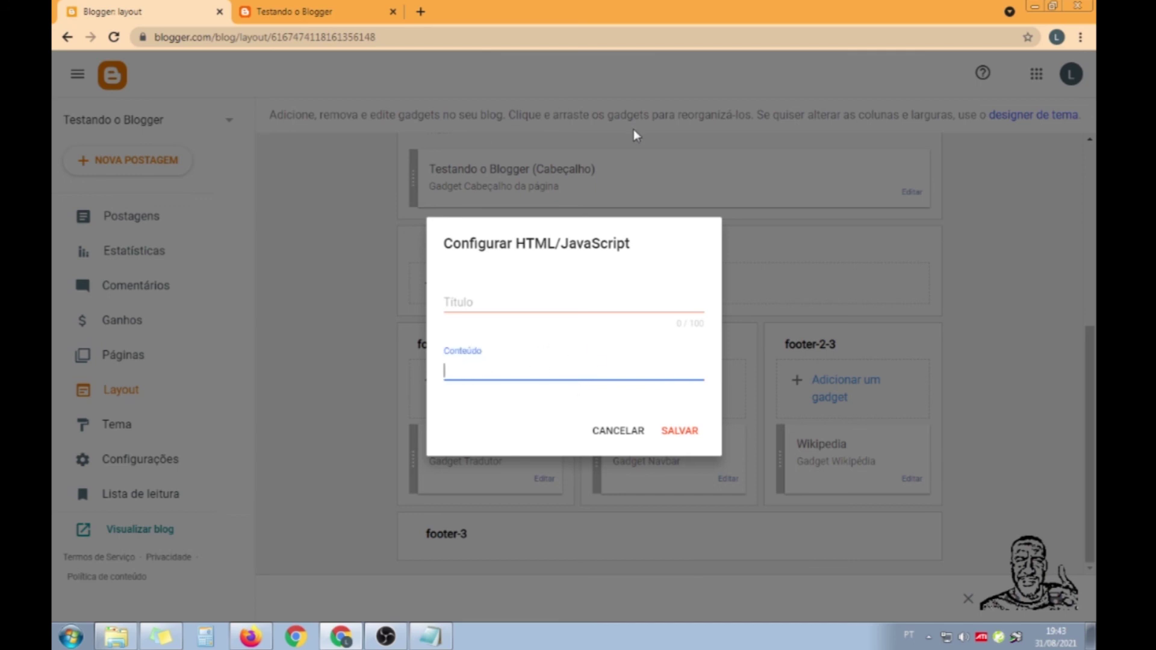
pyautogui.click(613, 441)
# - Start an Imagem gadget in footer-2-3, set to upload the picture from the computer with Reduzir para ajustar enabled
pyautogui.click(819, 387)
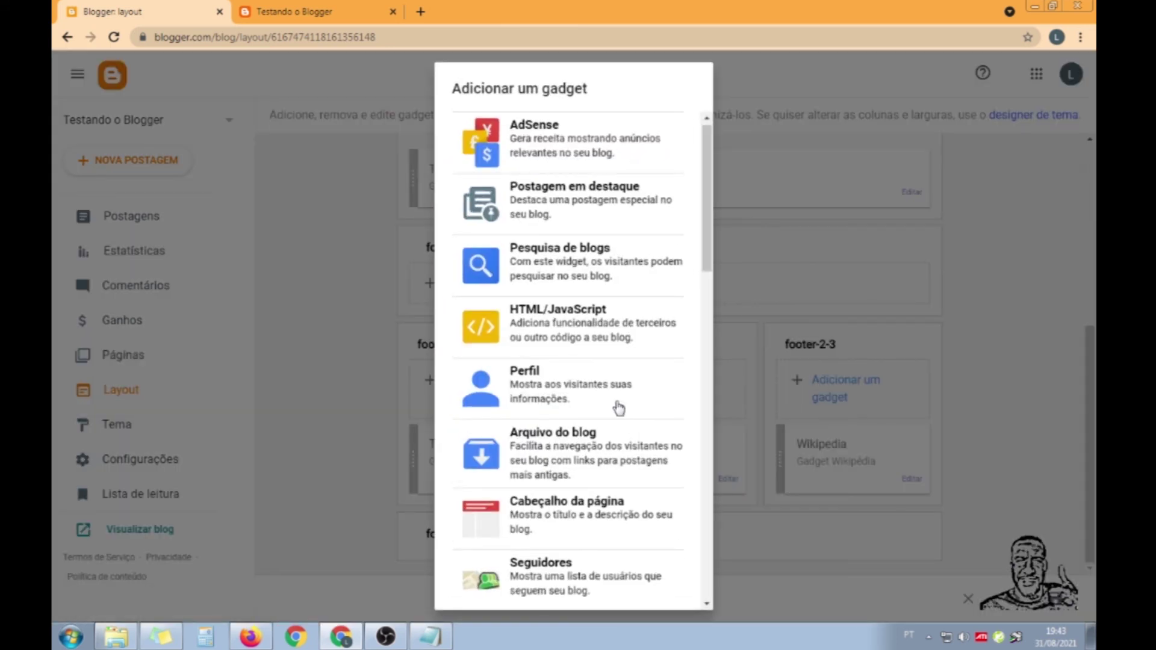
pyautogui.moveTo(701, 199); pyautogui.dragTo(701, 259)
pyautogui.click(542, 439)
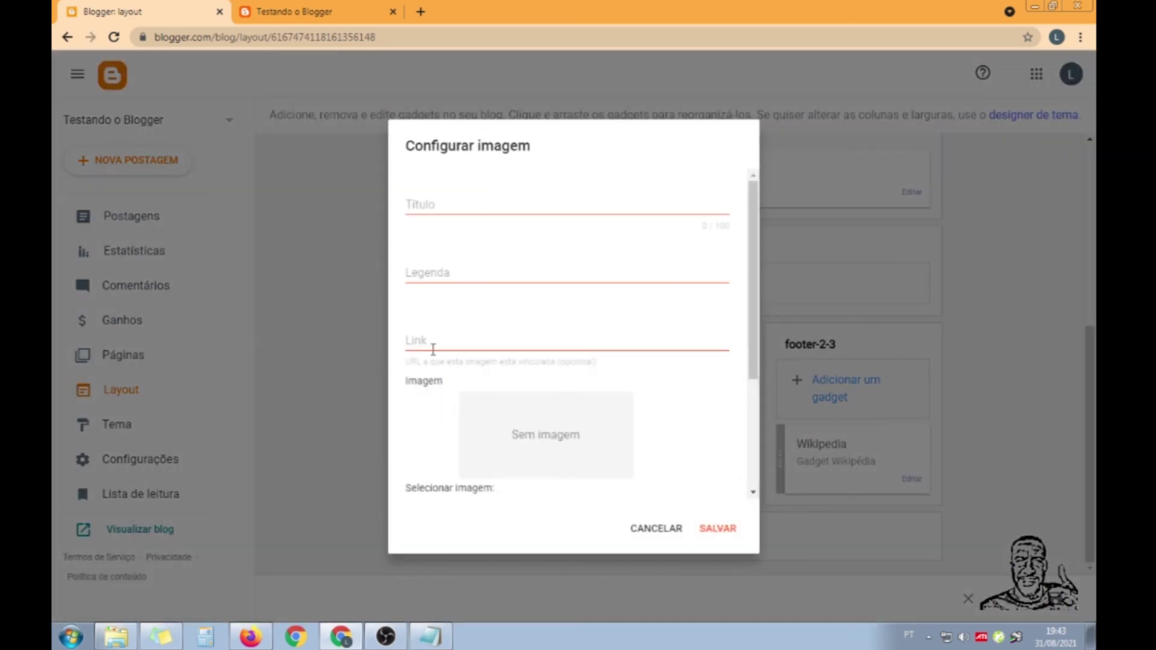
pyautogui.click(432, 344)
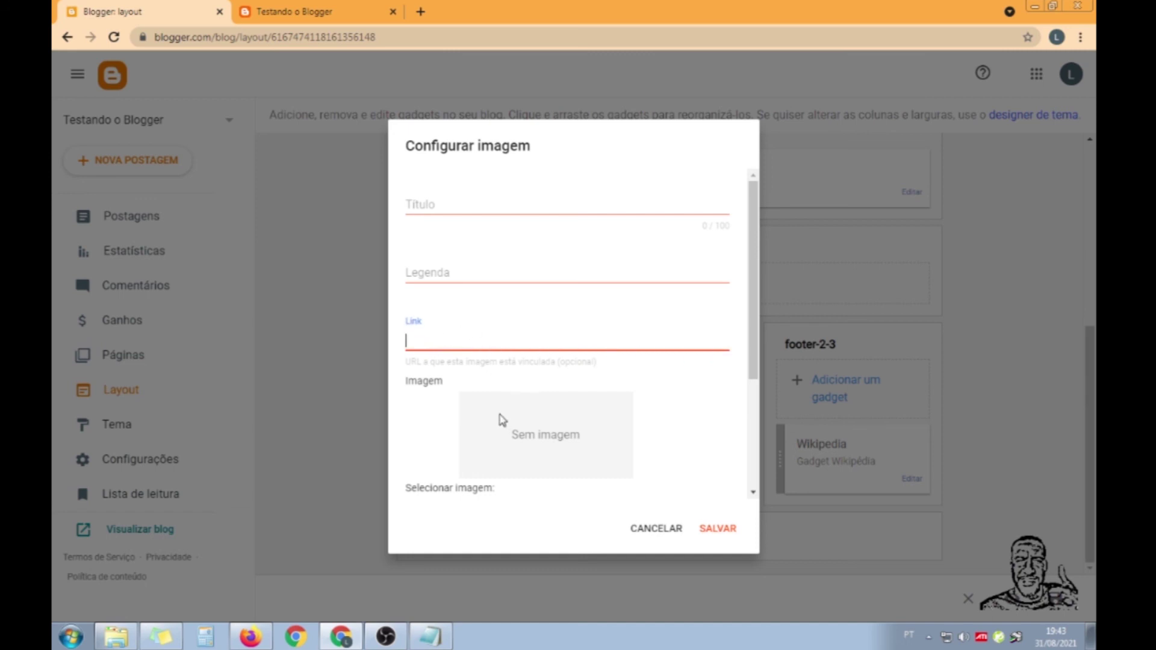
pyautogui.moveTo(751, 279); pyautogui.dragTo(751, 408)
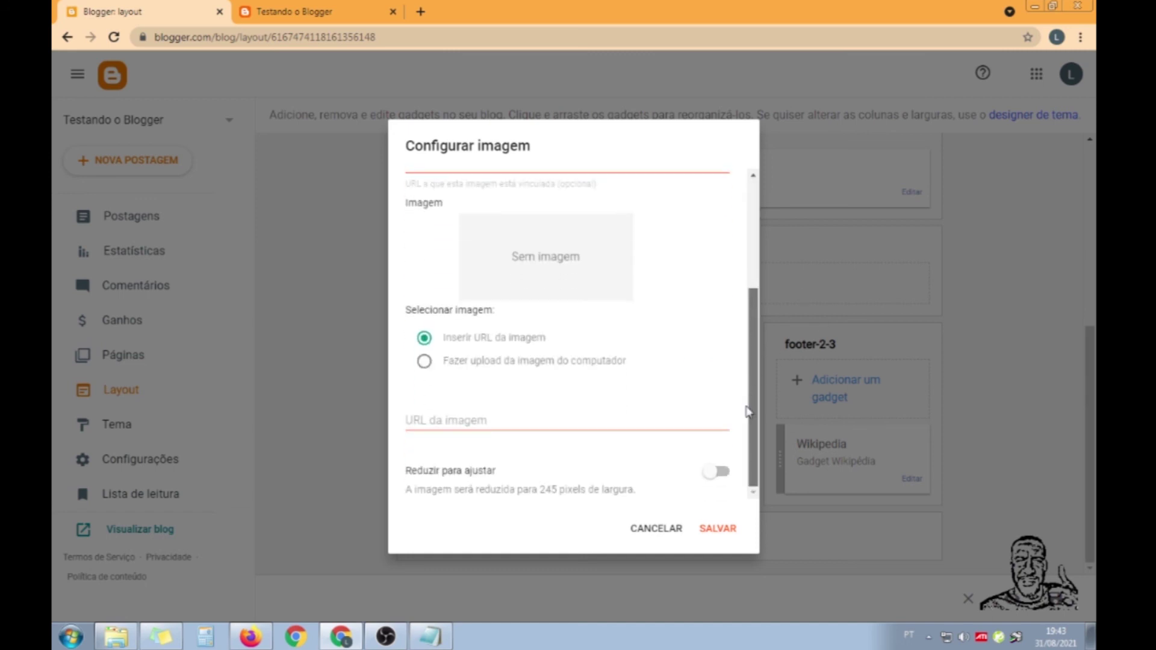
pyautogui.click(431, 368)
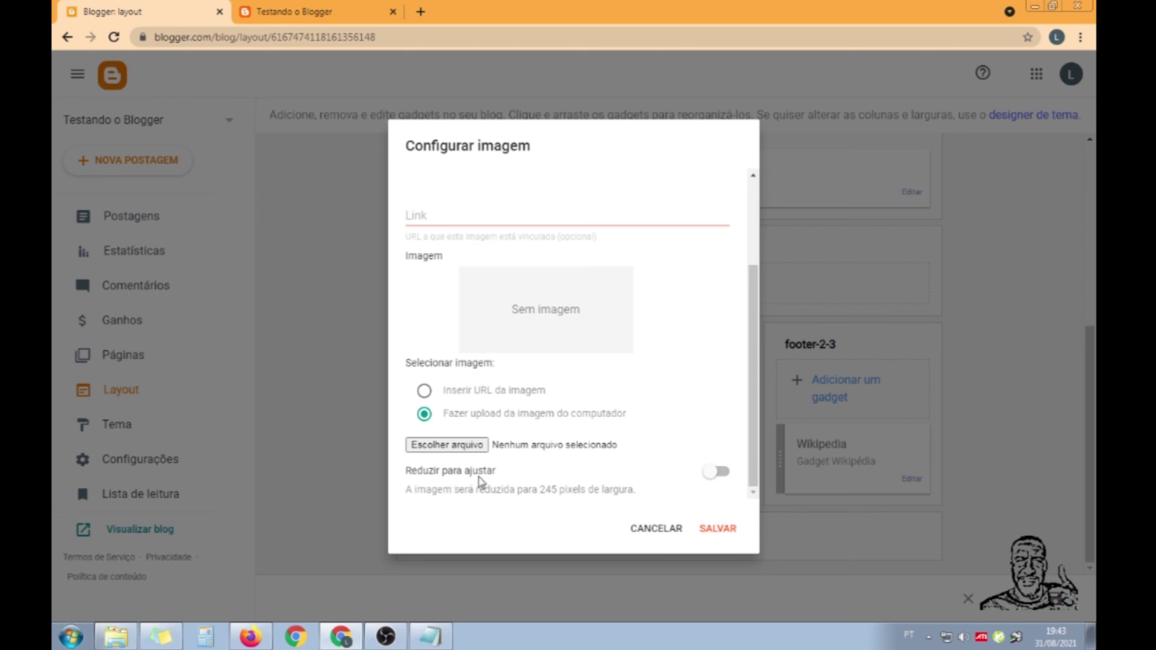
pyautogui.click(716, 476)
pyautogui.click(425, 449)
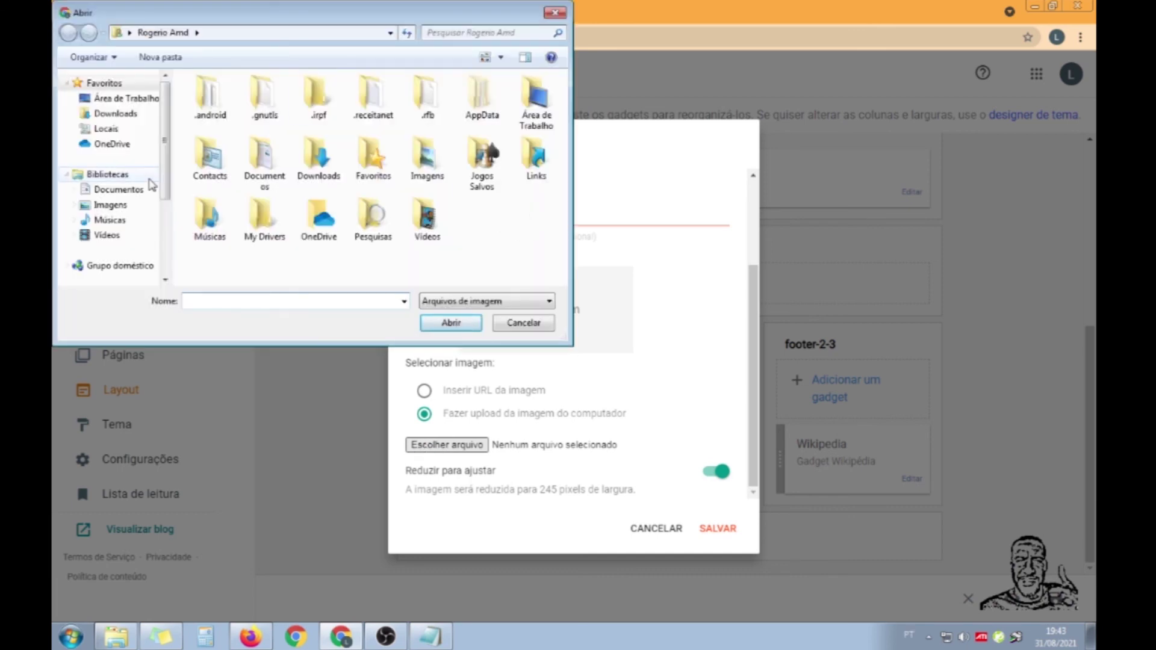
pyautogui.click(114, 206)
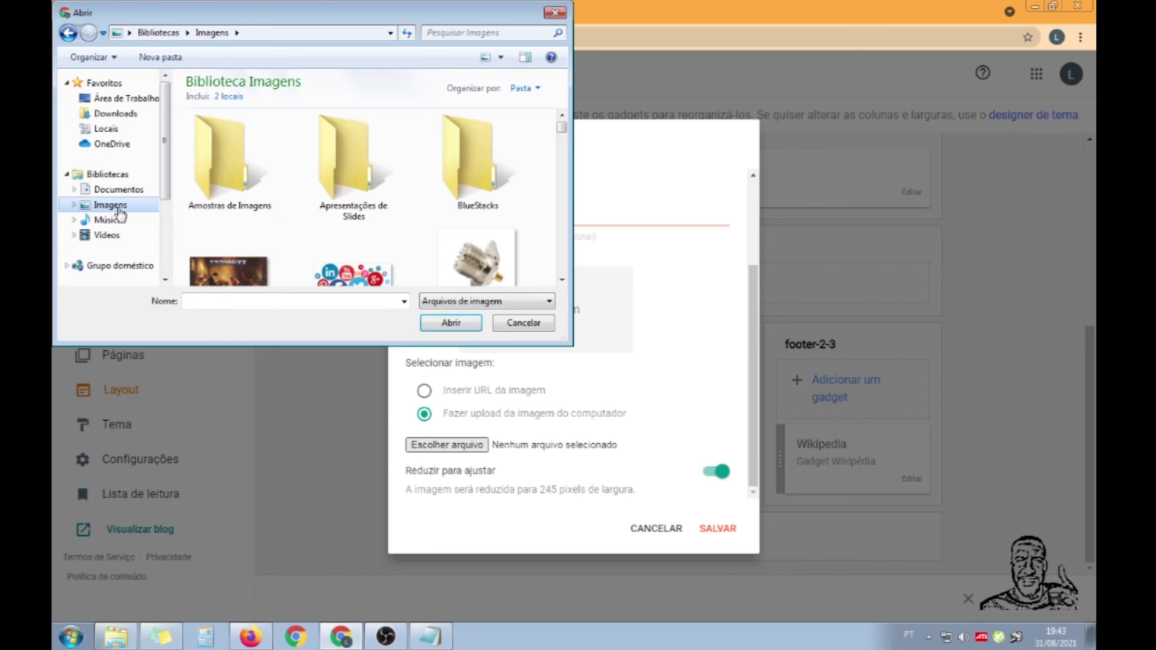
pyautogui.moveTo(562, 128)
pyautogui.mouseDown()
pyautogui.moveTo(566, 154)
pyautogui.moveTo(568, 132)
pyautogui.mouseUp()
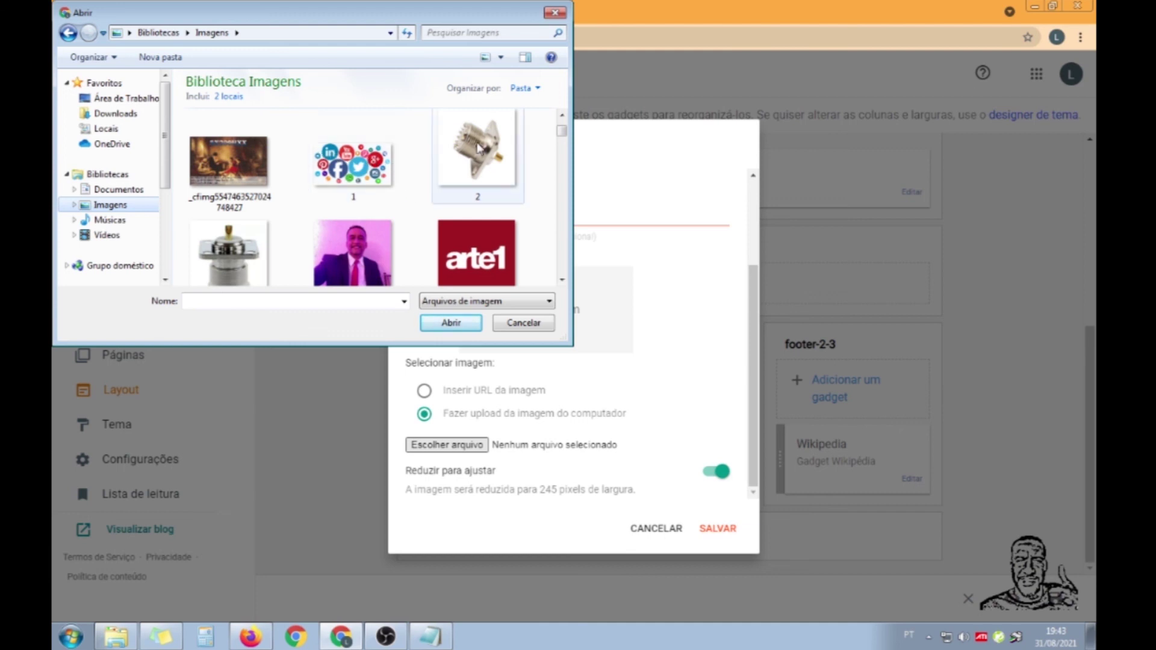
pyautogui.moveTo(562, 131); pyautogui.dragTo(566, 210)
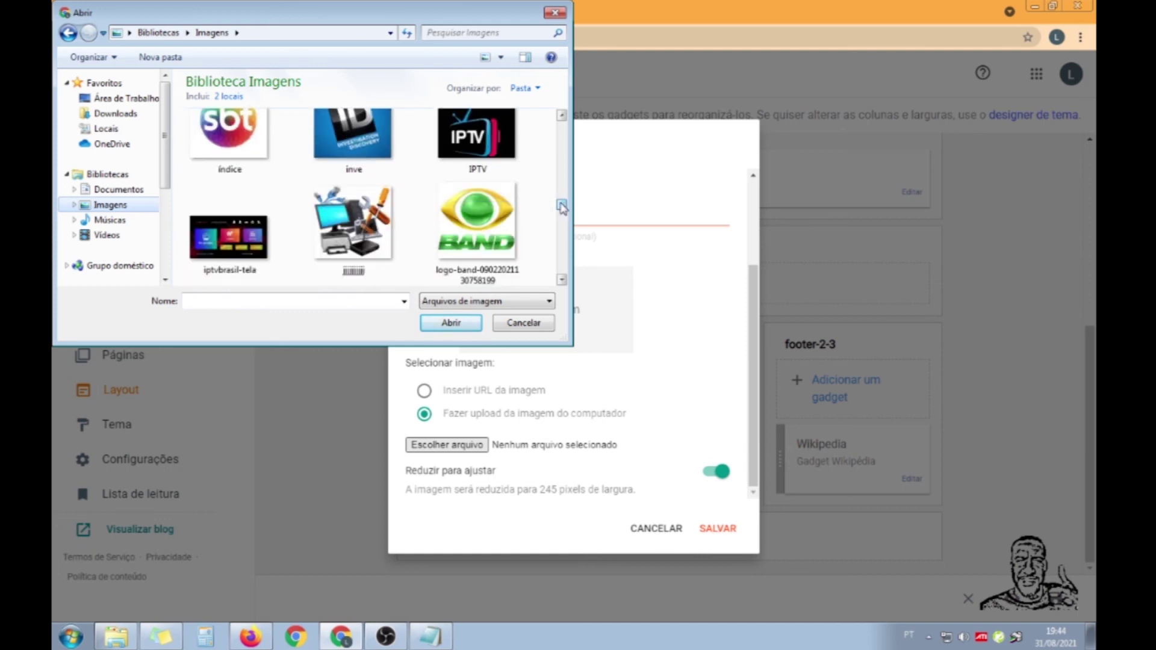
pyautogui.click(479, 253)
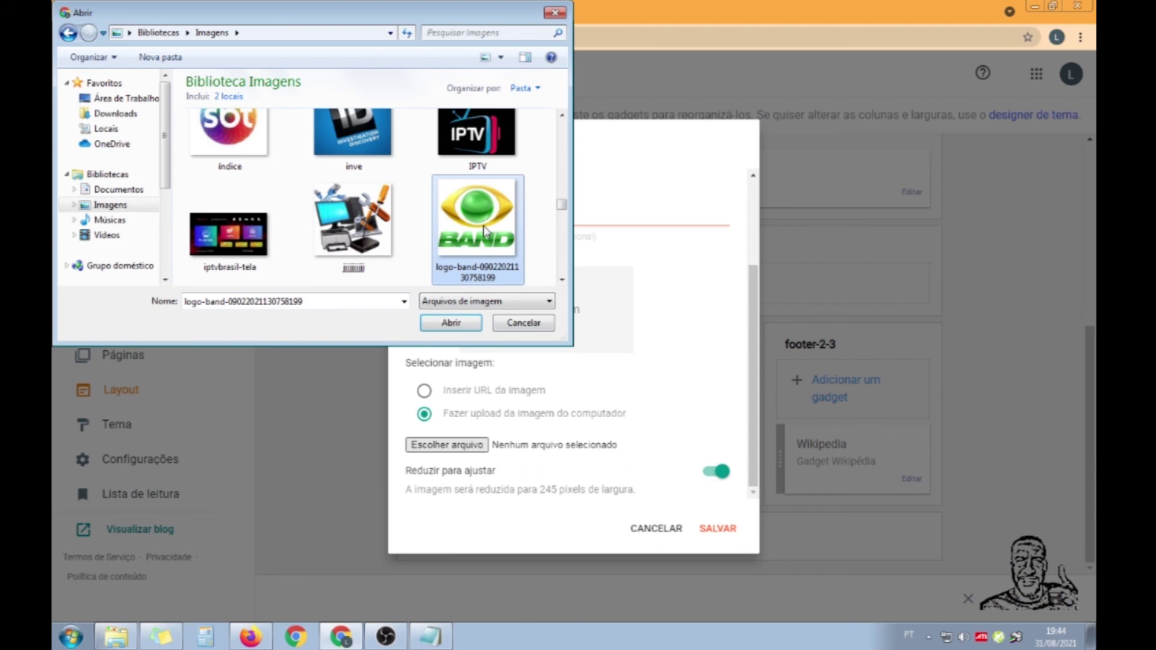
pyautogui.click(451, 322)
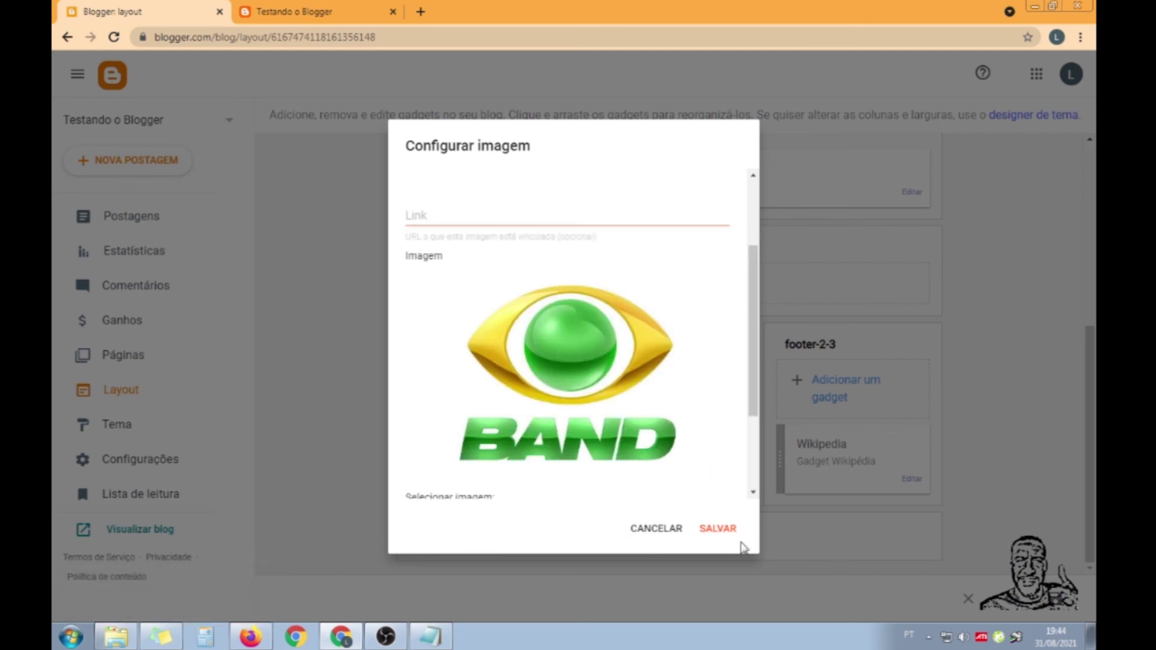
# - Save the Imagem gadget and the layout, and reload the published blog
pyautogui.click(722, 533)
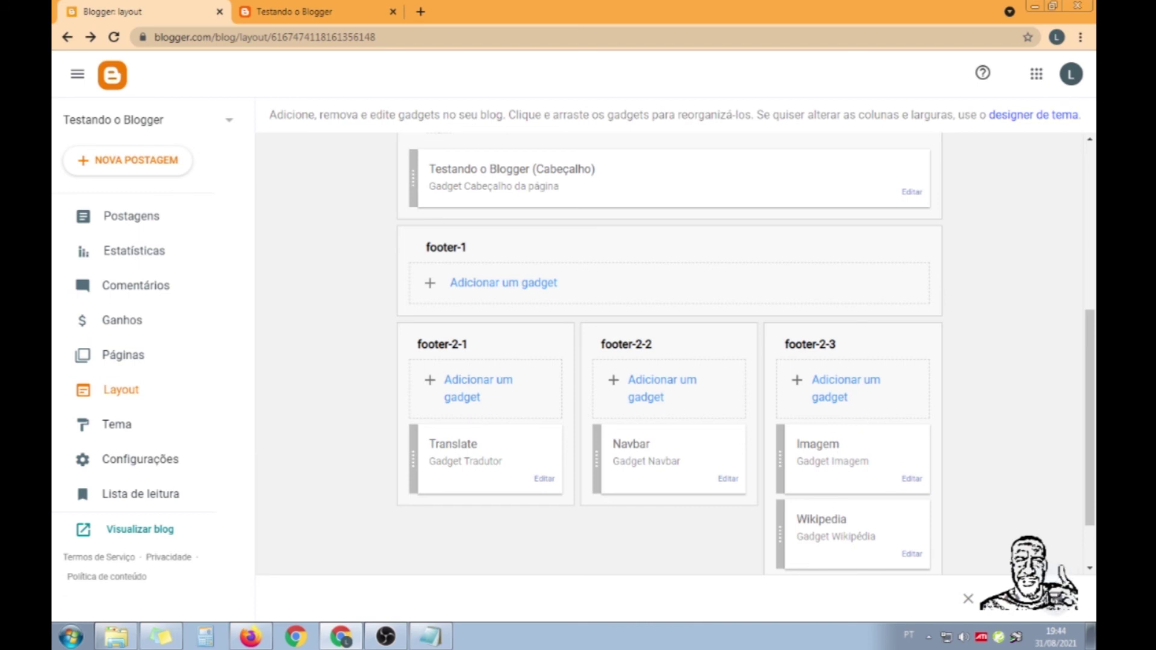
pyautogui.click(1054, 603)
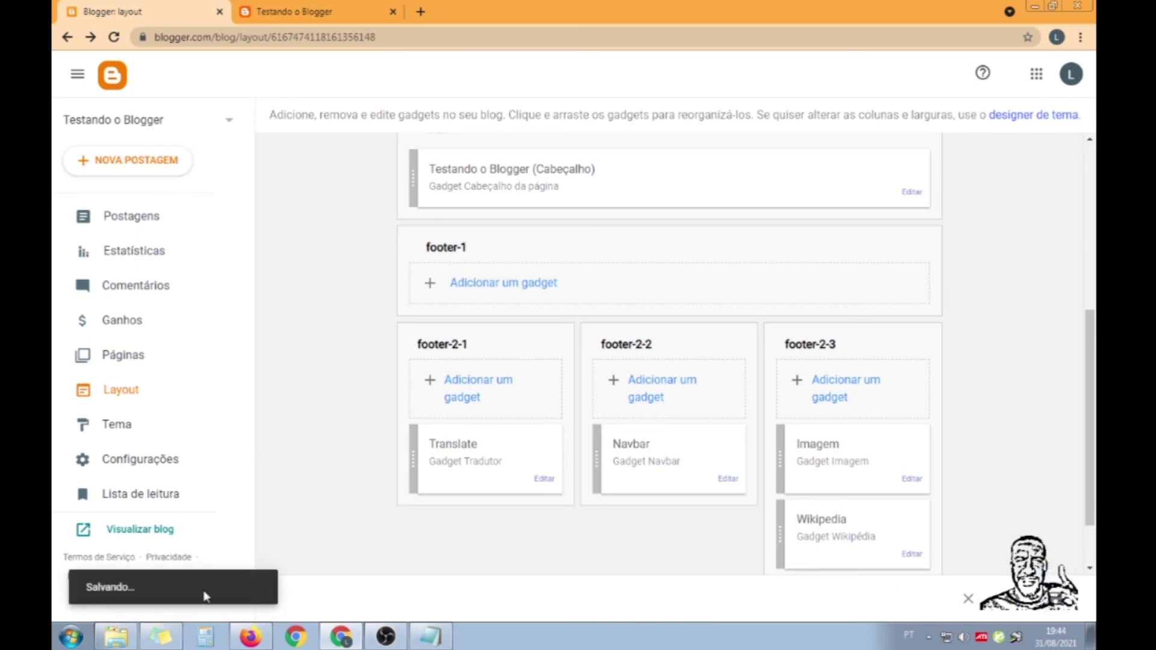
pyautogui.click(321, 17)
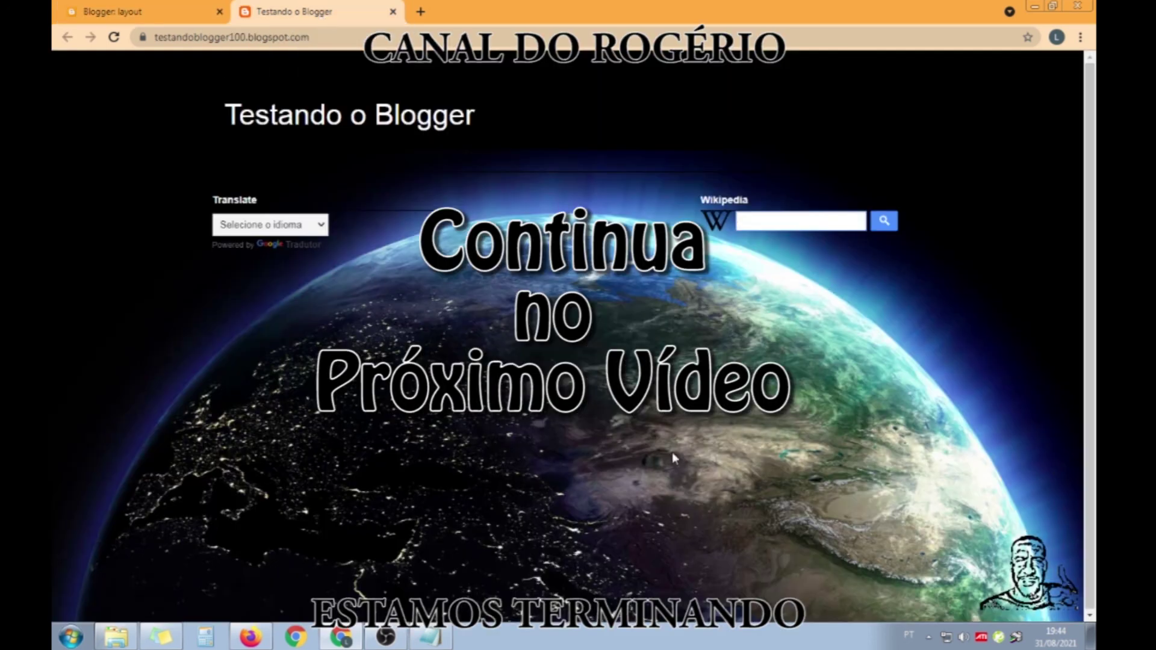
pyautogui.click(114, 38)
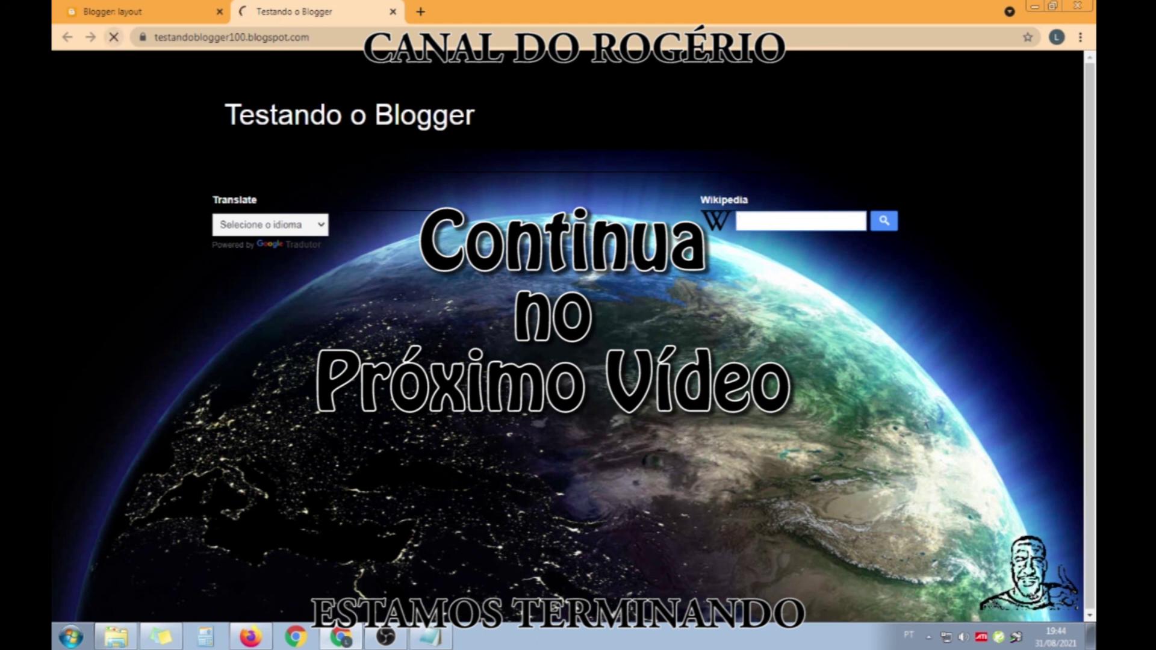